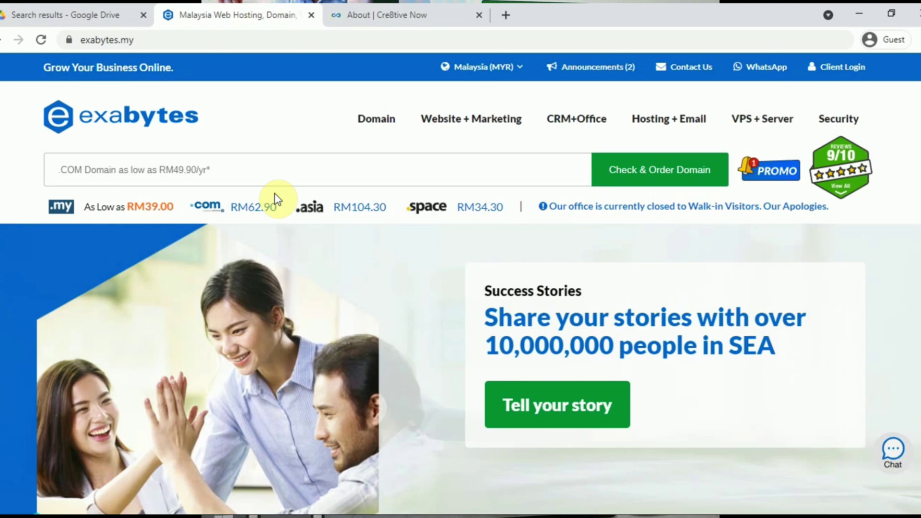
# Search the Exabytes domain checker for the domain yourcompany.com.
pyautogui.click(243, 176)
pyautogui.write('you')
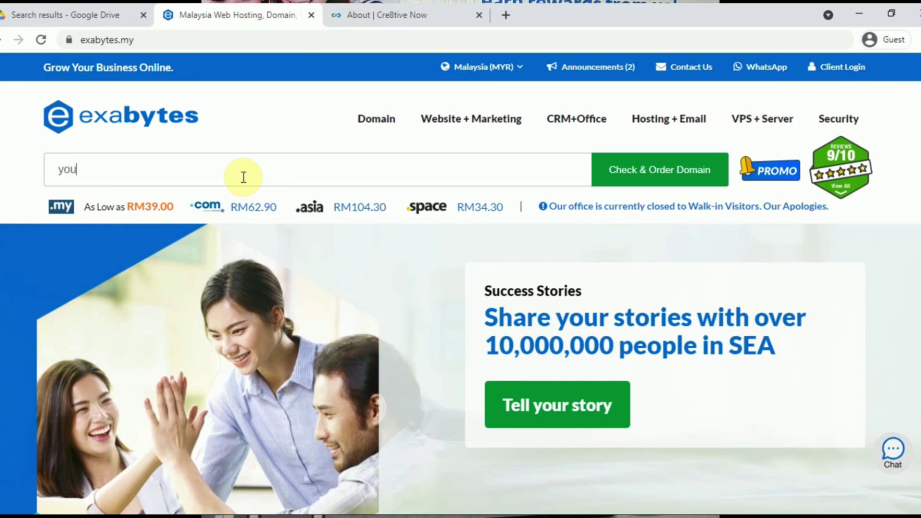
pyautogui.write('rcomal')
pyautogui.press('BackSpace')
pyautogui.write('pany.com')
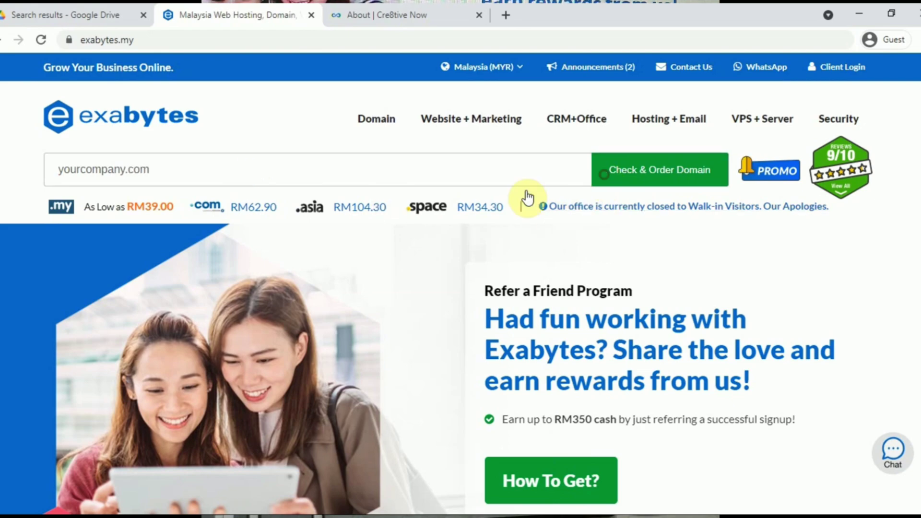
pyautogui.press('Return')
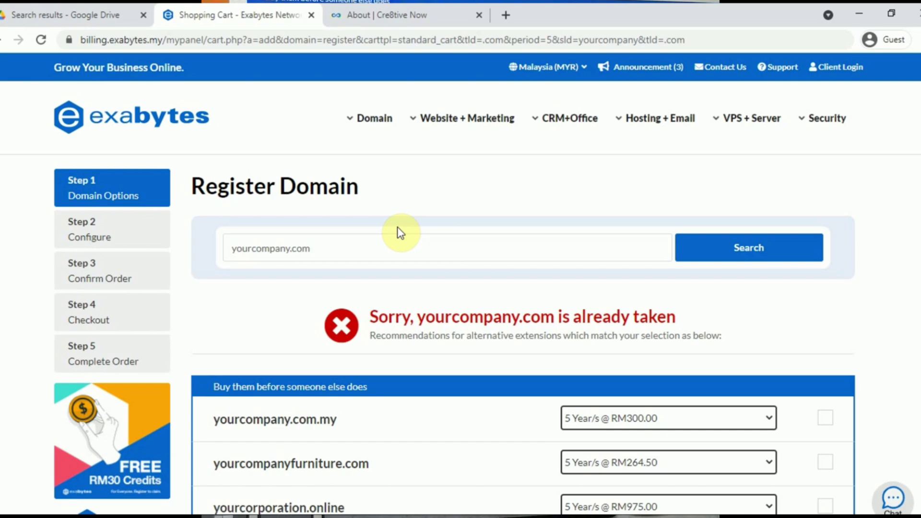
# Change the domain search to yourcompanyqwe.com and check its availability.
pyautogui.click(289, 250)
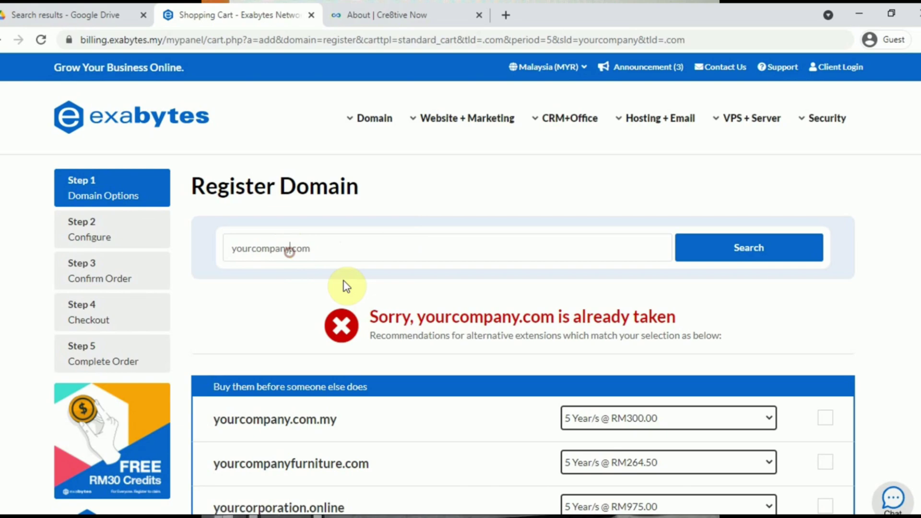
pyautogui.write('qwe')
pyautogui.click(703, 261)
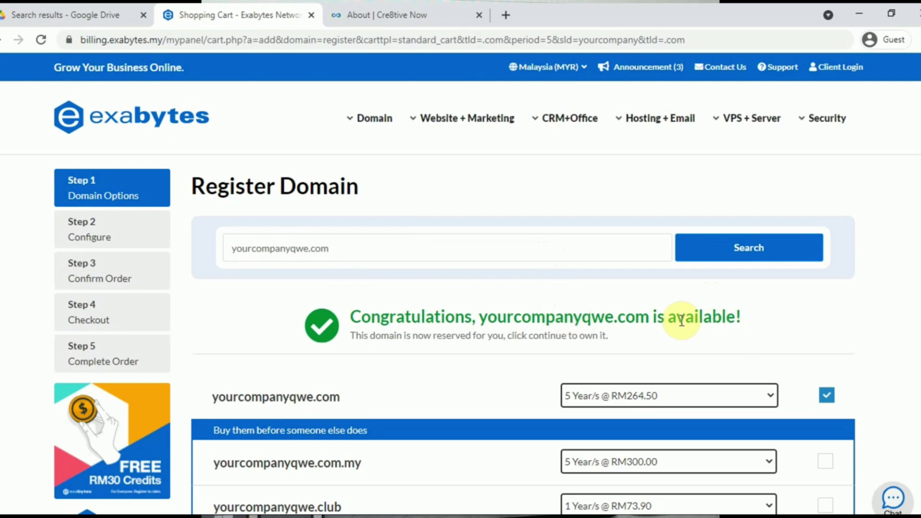
# Examine the suggested alternative domain names and extensions together with their registration prices.
pyautogui.scroll(-3, 494, 312)
pyautogui.scroll(-6, 474, 319)
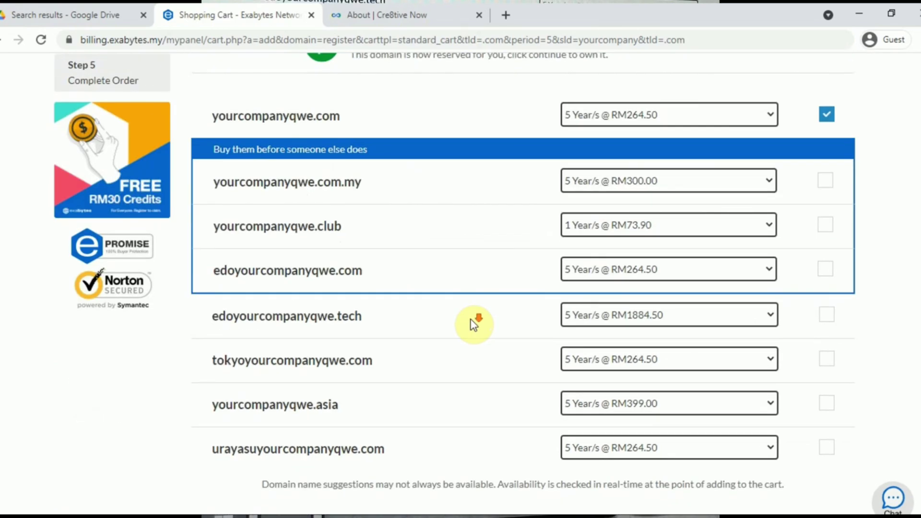
pyautogui.scroll(3, 457, 341)
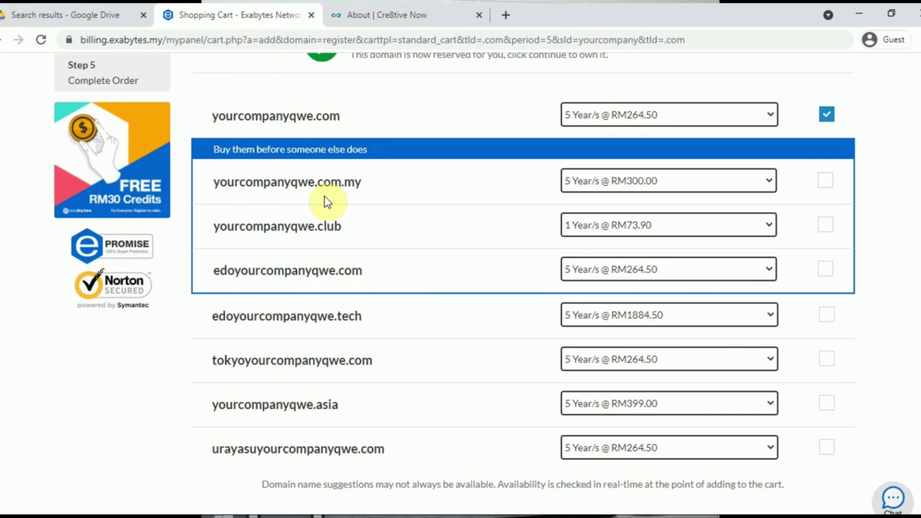
pyautogui.scroll(2, 384, 263)
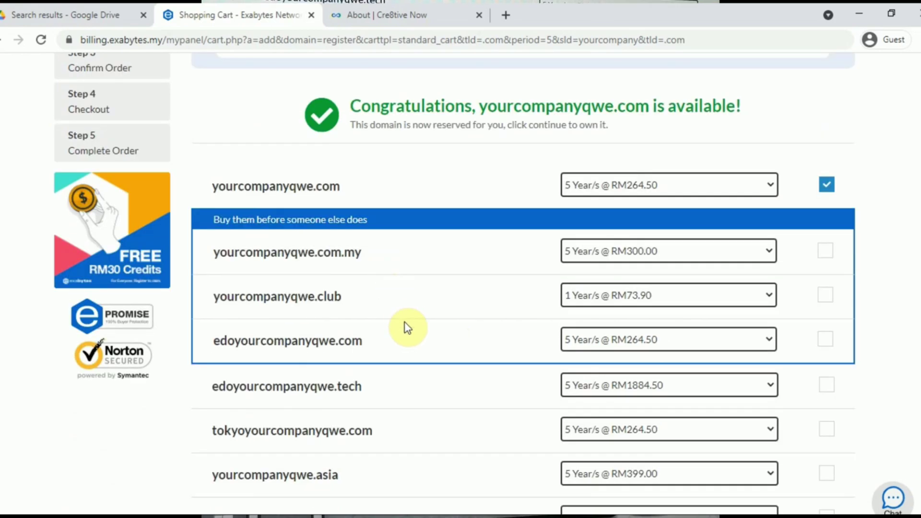
pyautogui.scroll(-2, 393, 355)
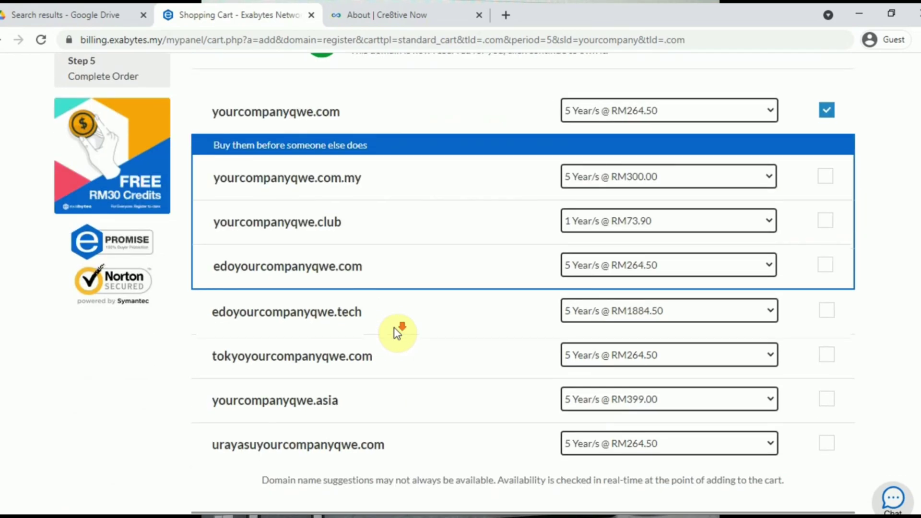
pyautogui.scroll(-2, 401, 336)
pyautogui.scroll(3, 409, 338)
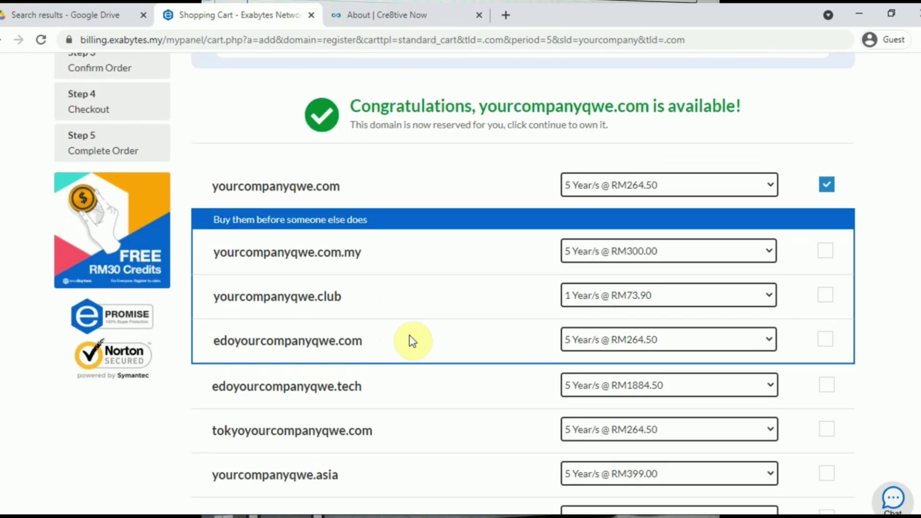
pyautogui.scroll(-2, 410, 336)
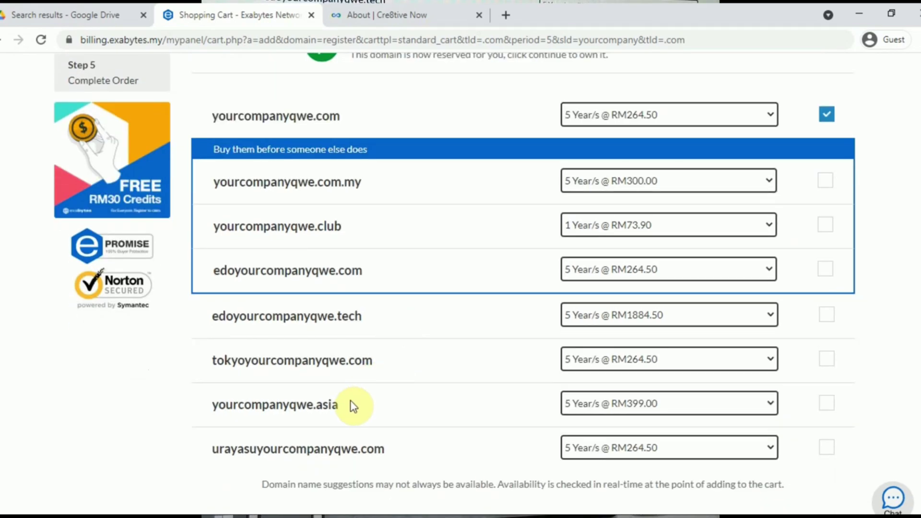
pyautogui.scroll(4, 350, 400)
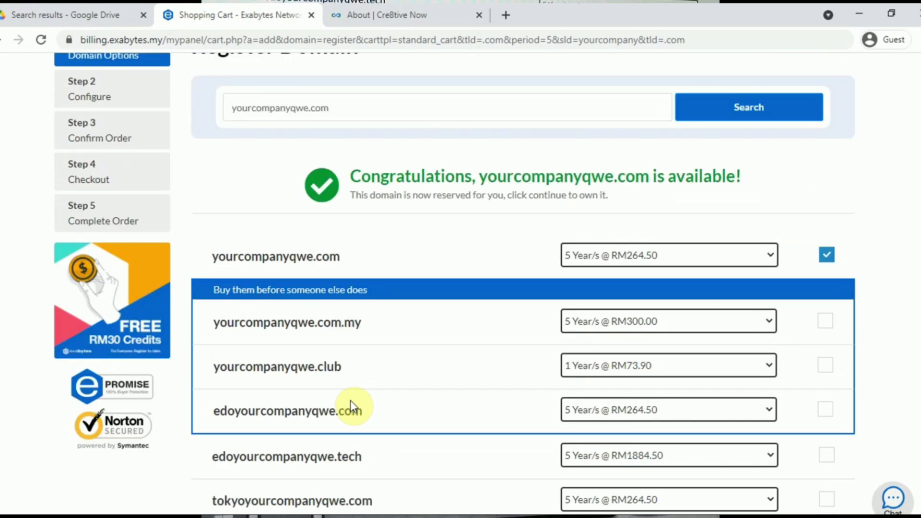
# Set the registration period of yourcompanyqwe.com to 1 year at RM62.90 and continue to the domain configuration.
pyautogui.scroll(-2, 359, 401)
pyautogui.click(619, 184)
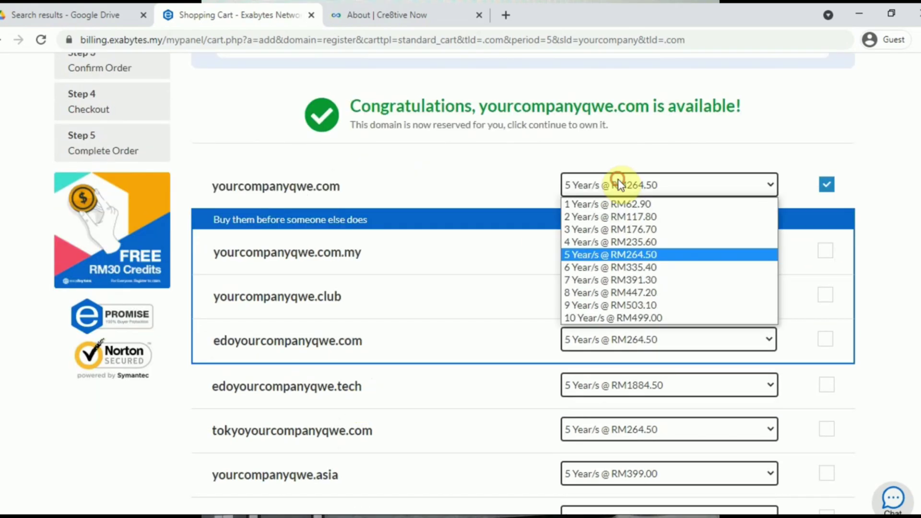
pyautogui.click(609, 204)
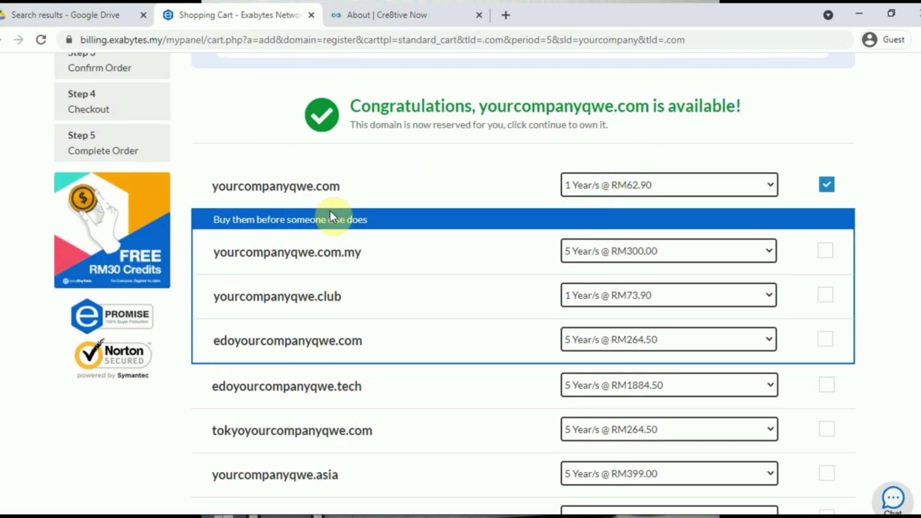
pyautogui.scroll(-8, 504, 225)
pyautogui.click(822, 342)
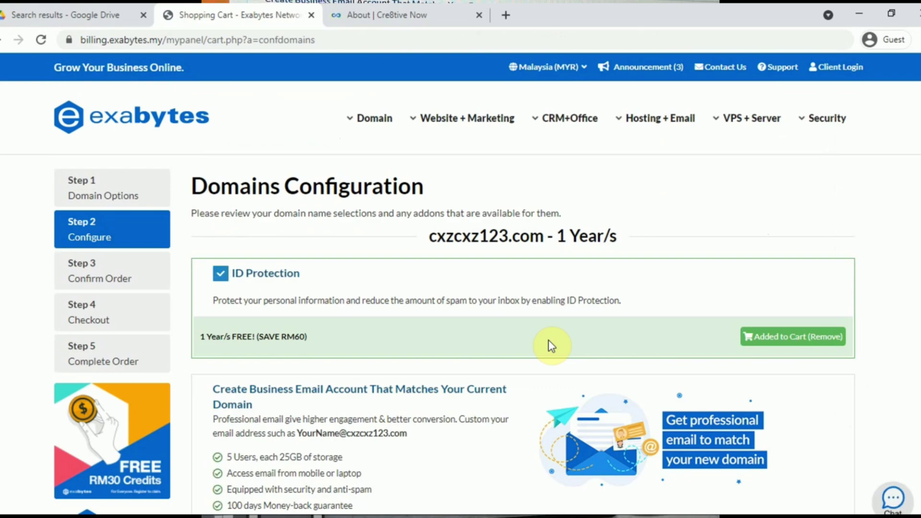
# Review the ID protection, business email and online store add-ons and the nameserver settings for the selected domains.
pyautogui.scroll(-6, 546, 362)
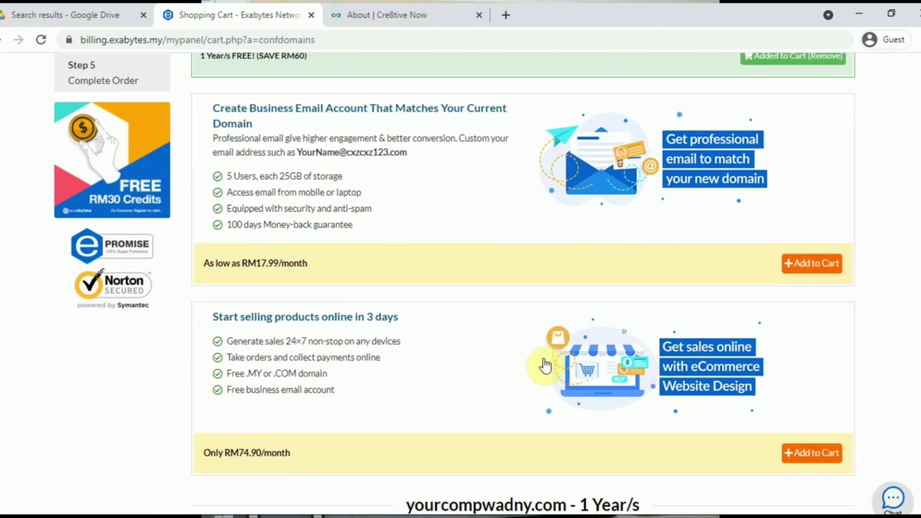
pyautogui.scroll(6, 545, 366)
pyautogui.scroll(-3, 544, 365)
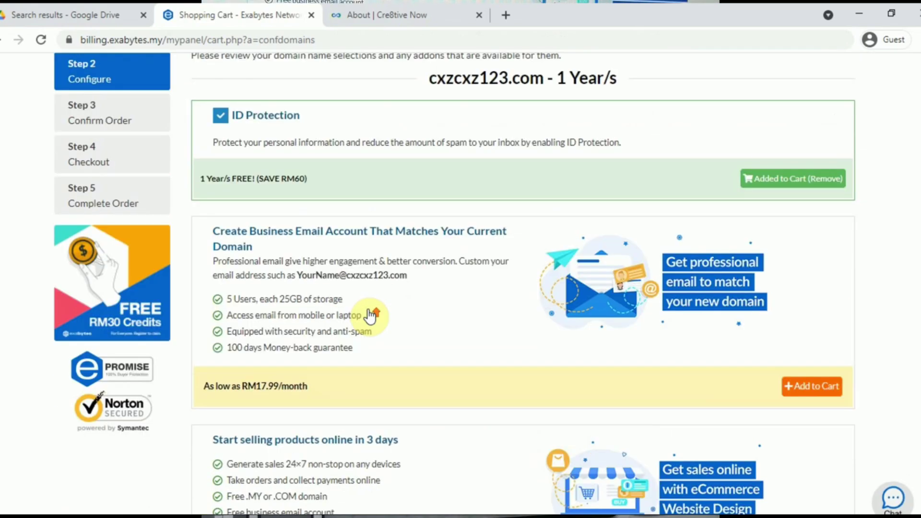
pyautogui.scroll(3, 370, 314)
pyautogui.scroll(-2, 387, 254)
pyautogui.scroll(-3, 421, 280)
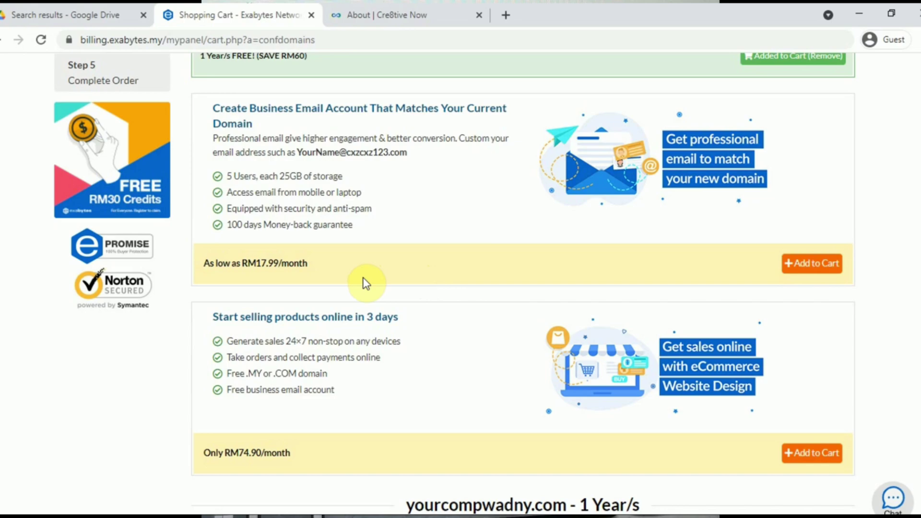
pyautogui.scroll(-4, 536, 312)
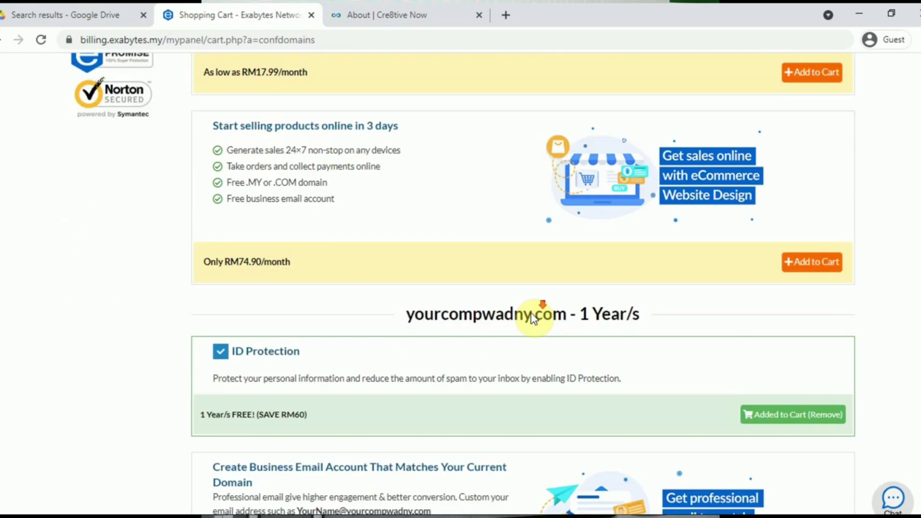
pyautogui.scroll(-10, 532, 317)
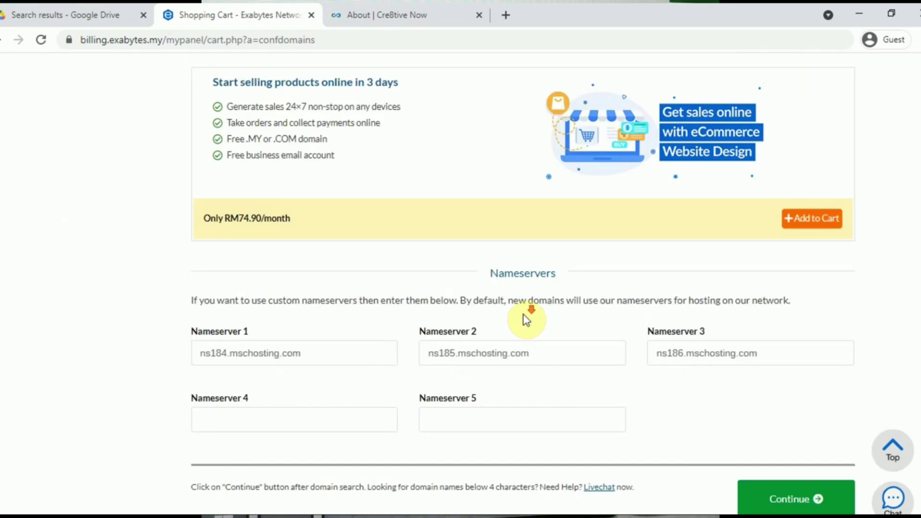
pyautogui.scroll(-3, 526, 318)
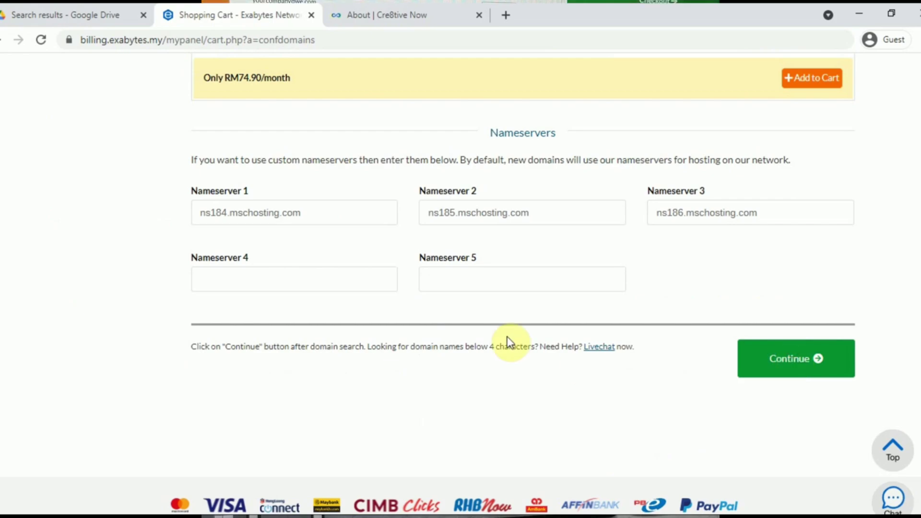
# Continue to the order review and remove the yourcompwadny.com and cxzcxz123.com registrations from the cart.
pyautogui.click(789, 355)
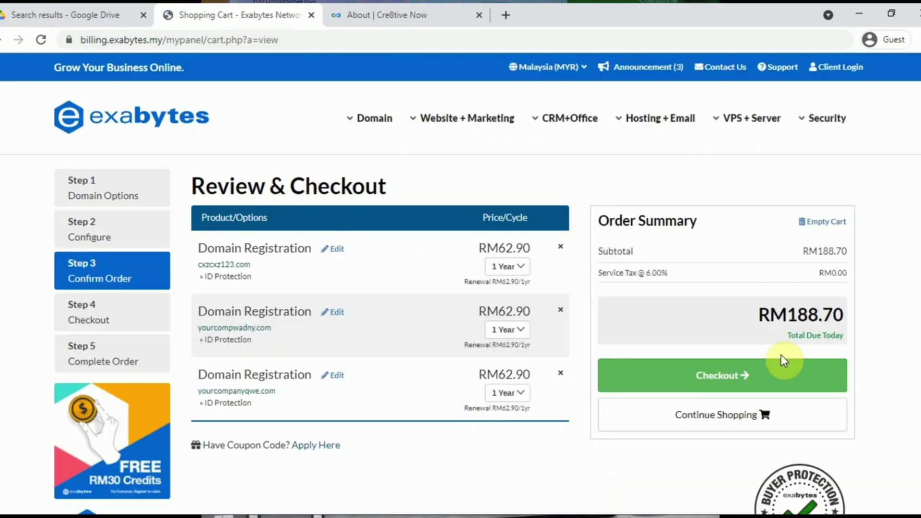
pyautogui.click(553, 318)
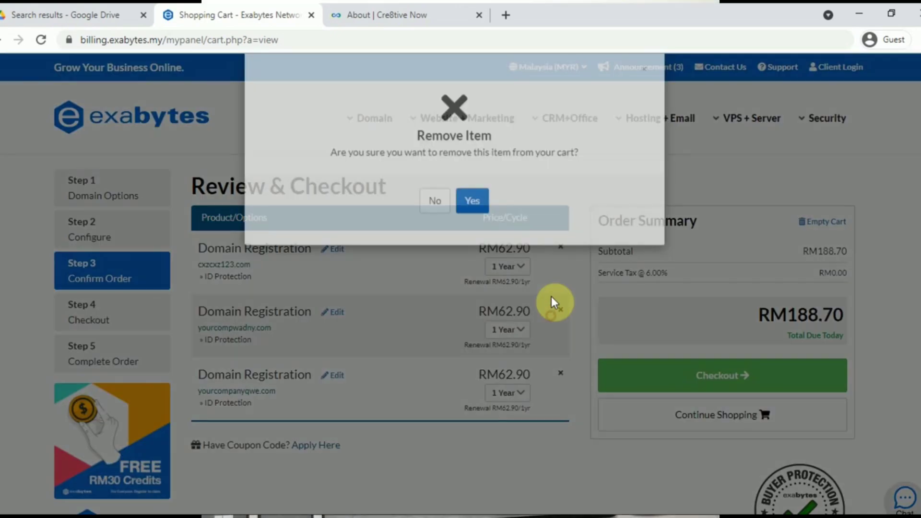
pyautogui.click(466, 228)
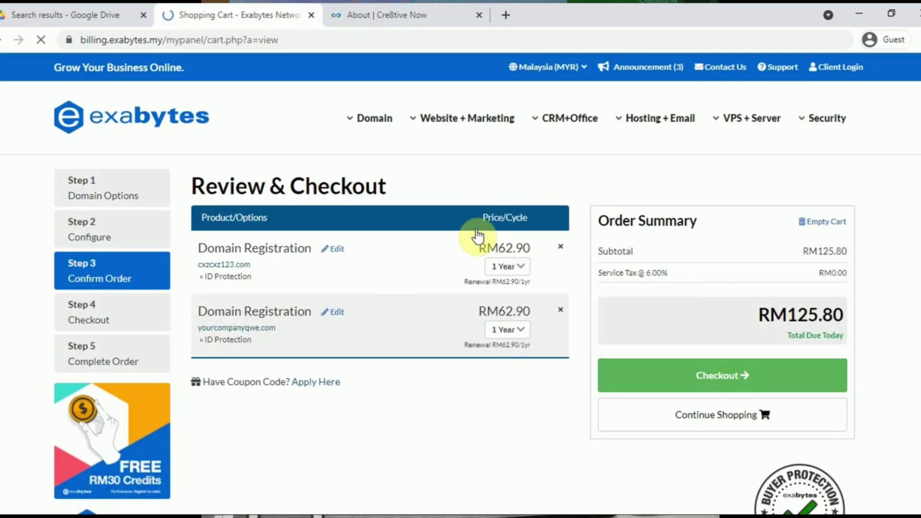
pyautogui.click(559, 247)
pyautogui.click(484, 228)
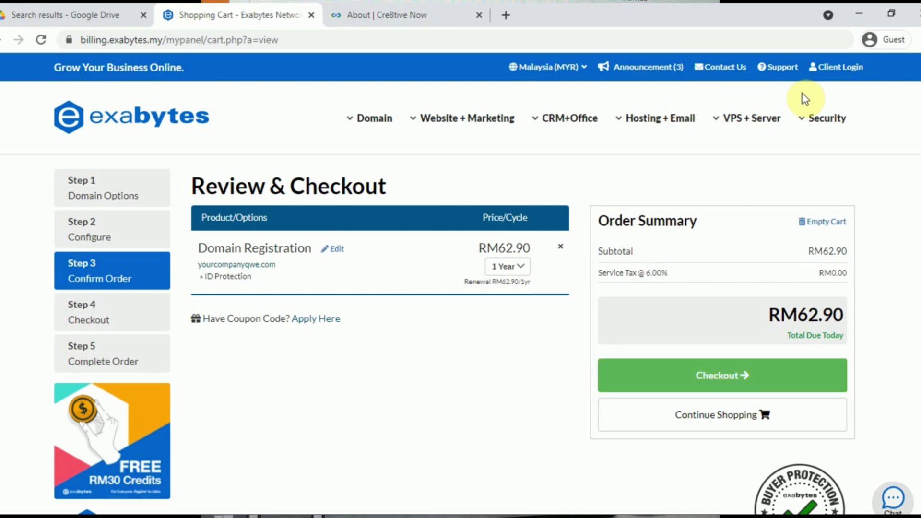
# Log in to the Exabytes client area with the Remember Me option enabled.
pyautogui.click(832, 72)
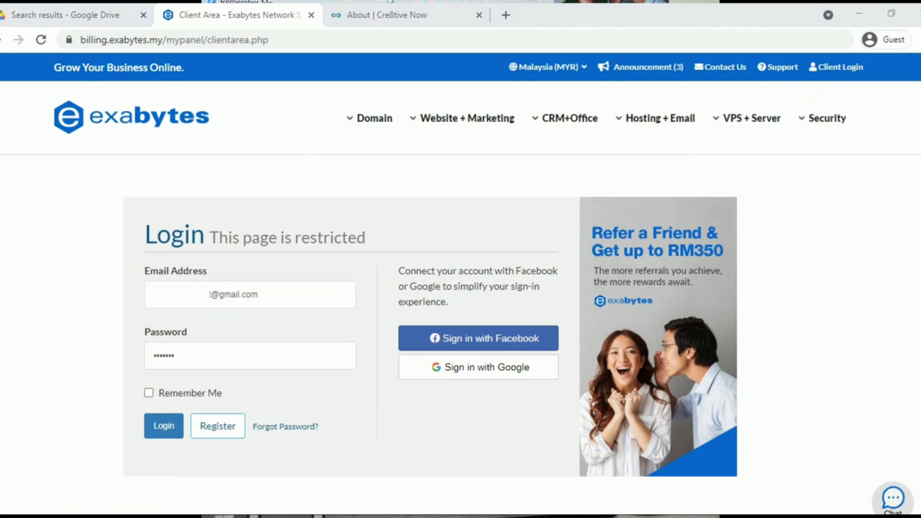
pyautogui.click(148, 393)
pyautogui.click(167, 431)
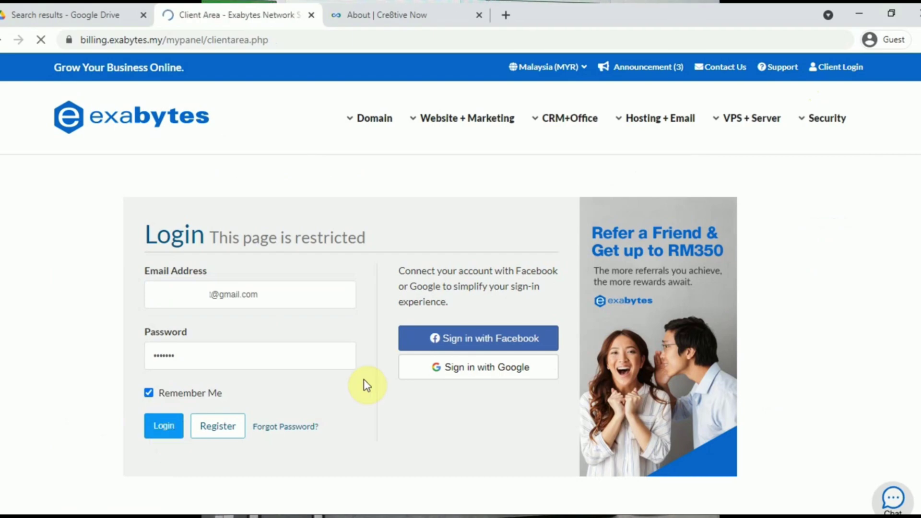
# Copy the domain name duzhonghisnote.com from the account's domain list and open its management page.
pyautogui.scroll(-1, 422, 335)
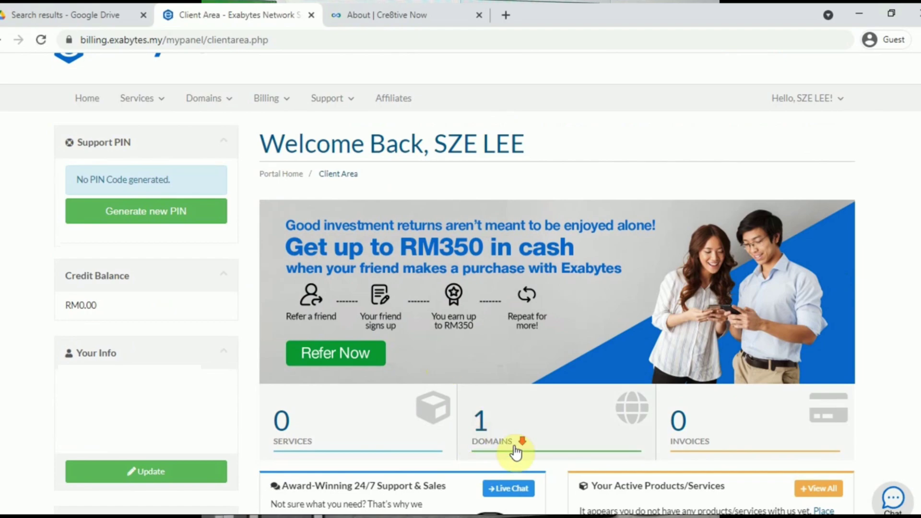
pyautogui.scroll(-1, 517, 438)
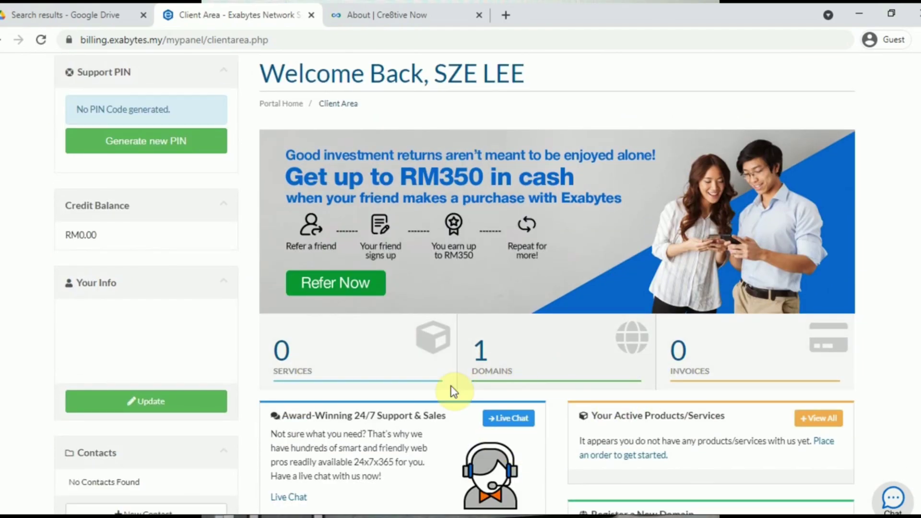
pyautogui.click(521, 346)
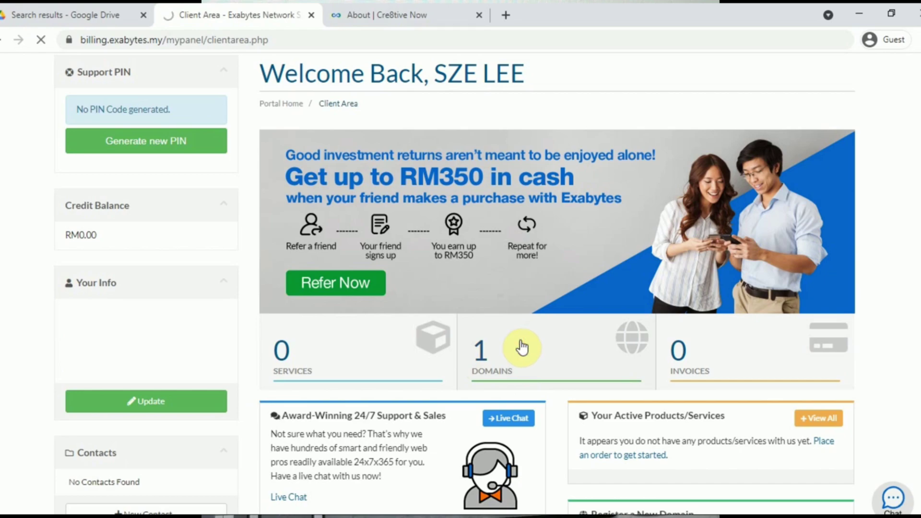
pyautogui.scroll(-1, 432, 380)
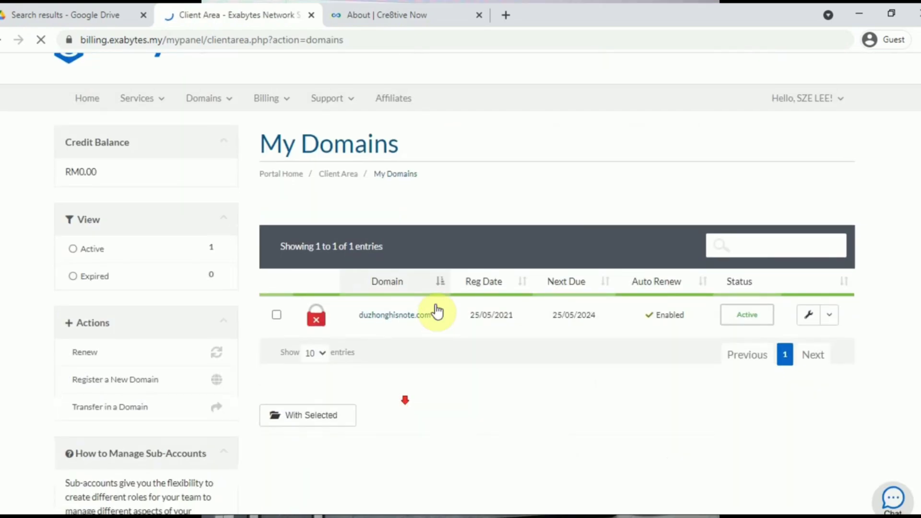
pyautogui.moveTo(437, 312); pyautogui.dragTo(343, 309)
pyautogui.hotkey('ctrl', 'c')
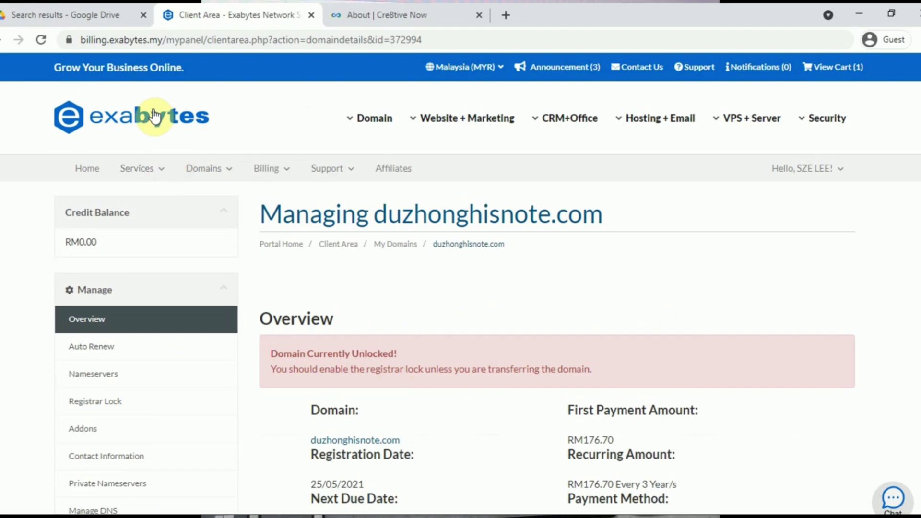
# Switch to Google Drive and open the site 大马独中历史笔记 for editing in Google Sites.
pyautogui.click(67, 11)
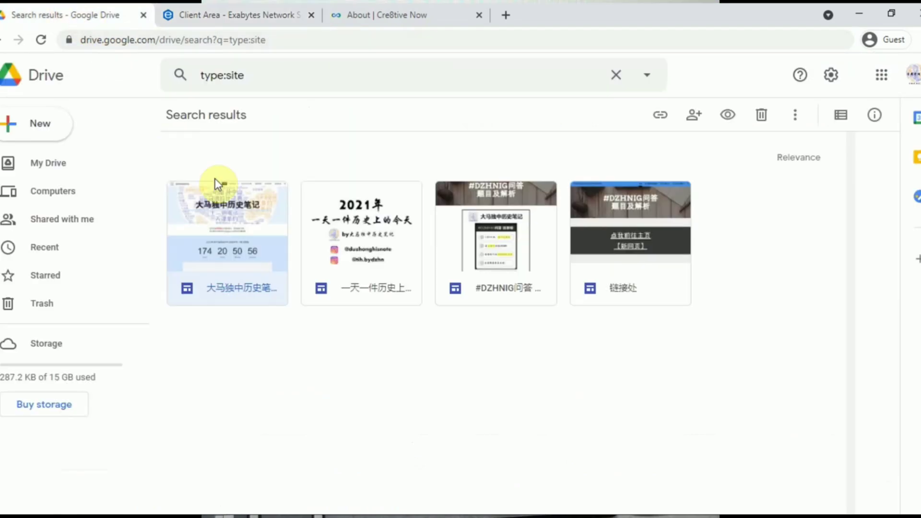
pyautogui.click(327, 344)
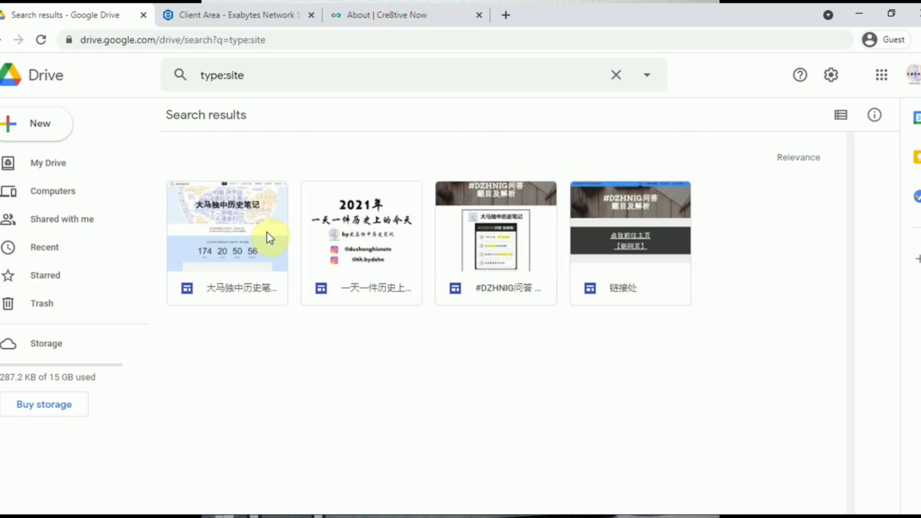
pyautogui.click(241, 230)
pyautogui.doubleClick(241, 230)
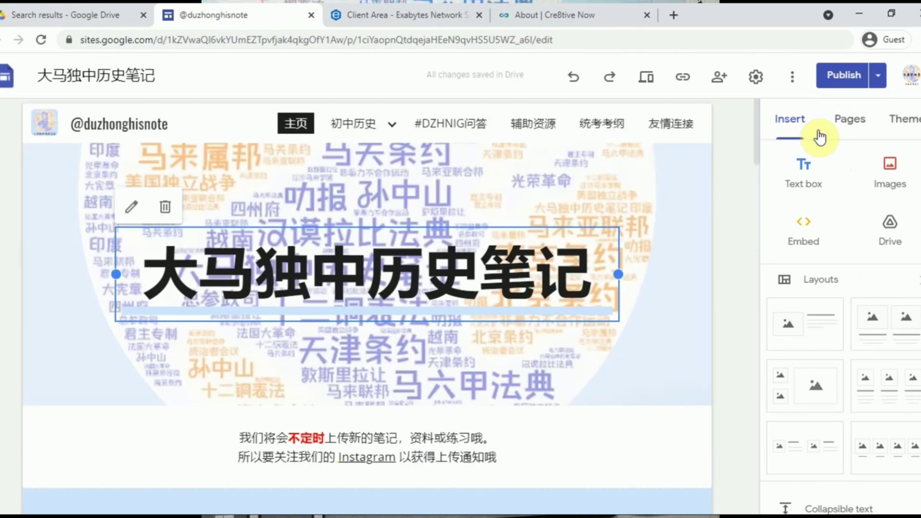
# Open the site's publish settings and start the custom domain setup.
pyautogui.click(876, 79)
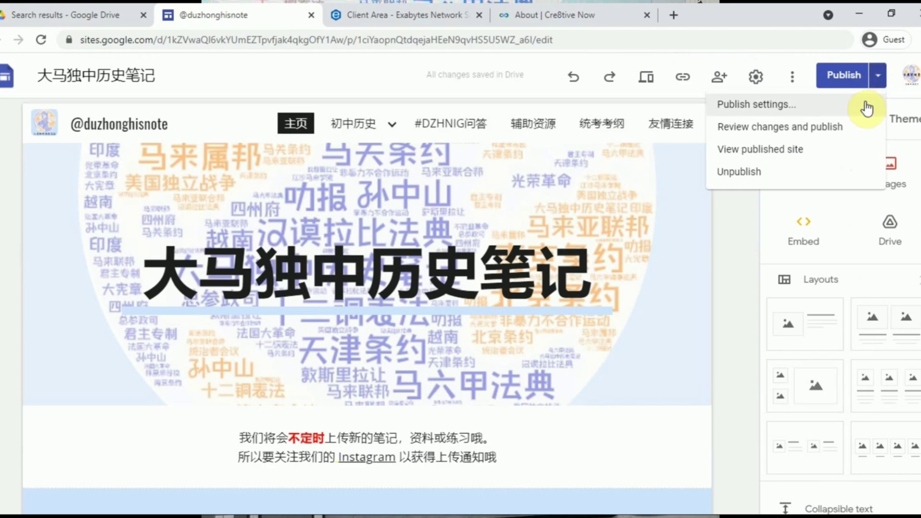
pyautogui.click(867, 107)
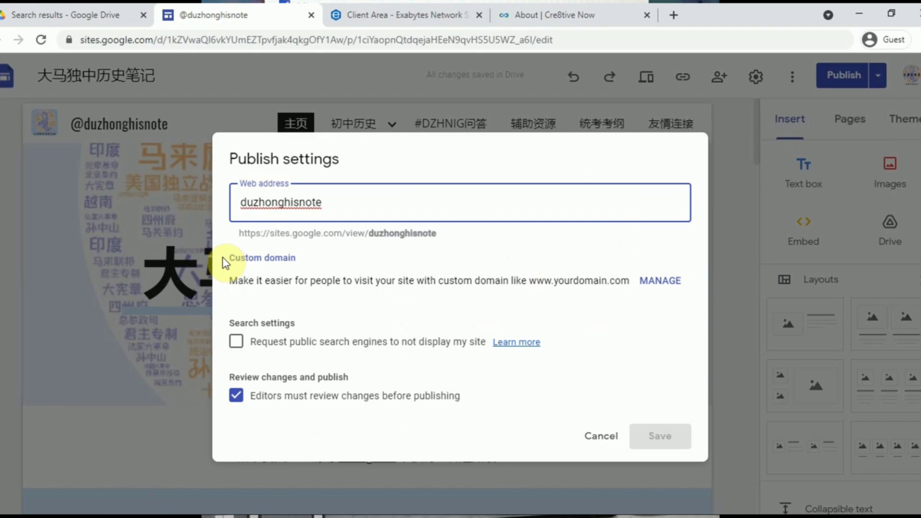
pyautogui.click(673, 283)
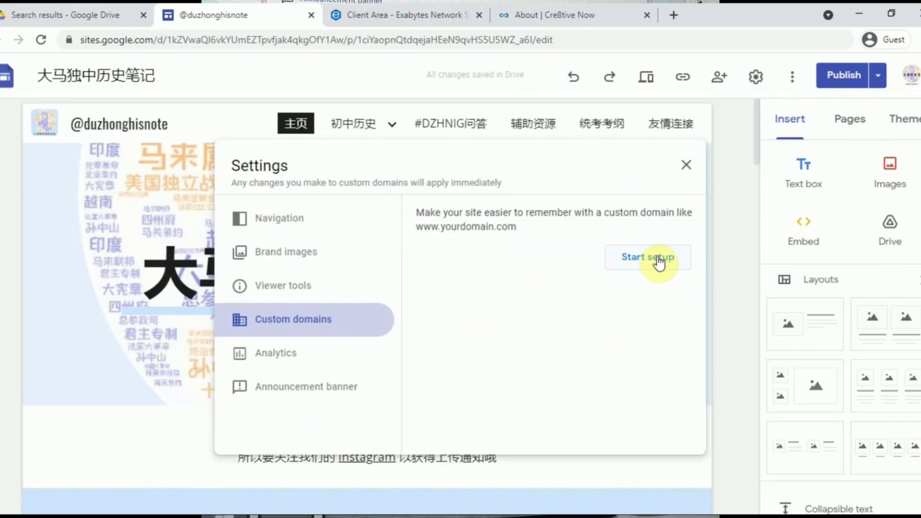
pyautogui.click(659, 262)
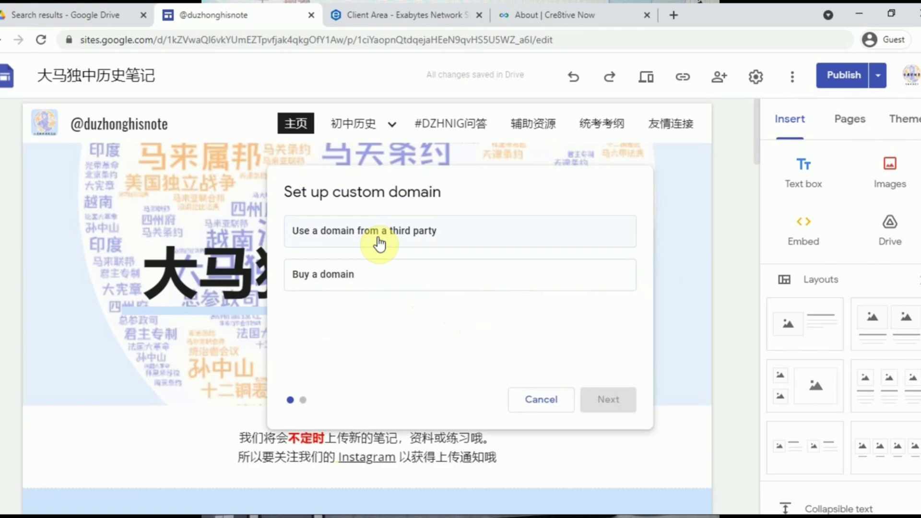
# Choose to use a domain from a third party and enter duzhonghisnote.com as the domain with the www prefix.
pyautogui.click(346, 232)
pyautogui.click(617, 401)
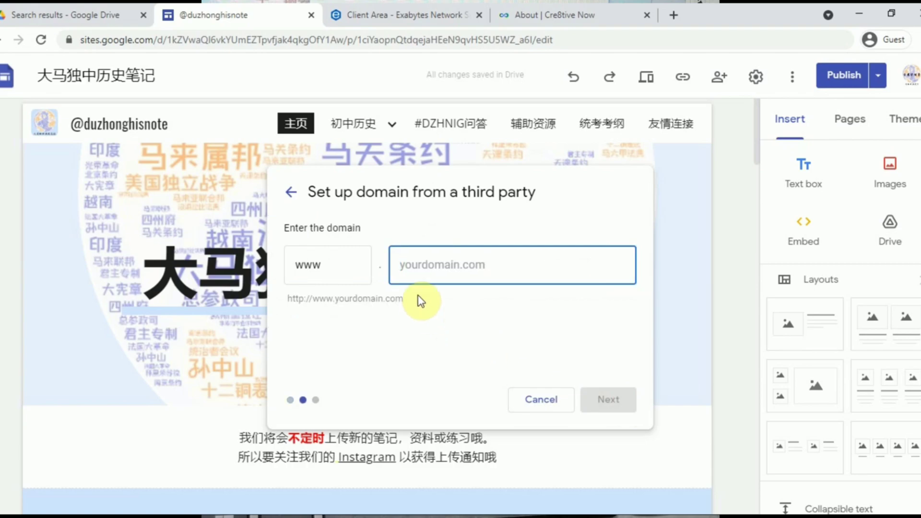
pyautogui.hotkey('ctrl', 'v')
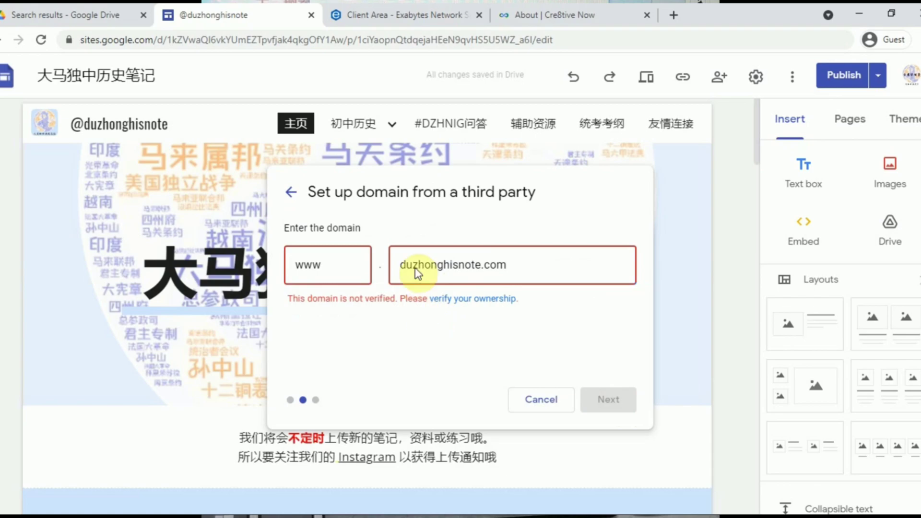
# Try the subdomain prefixes note and my in front of duzhonghisnote.com, and restore the www prefix.
pyautogui.moveTo(346, 267); pyautogui.dragTo(260, 268)
pyautogui.click(328, 263)
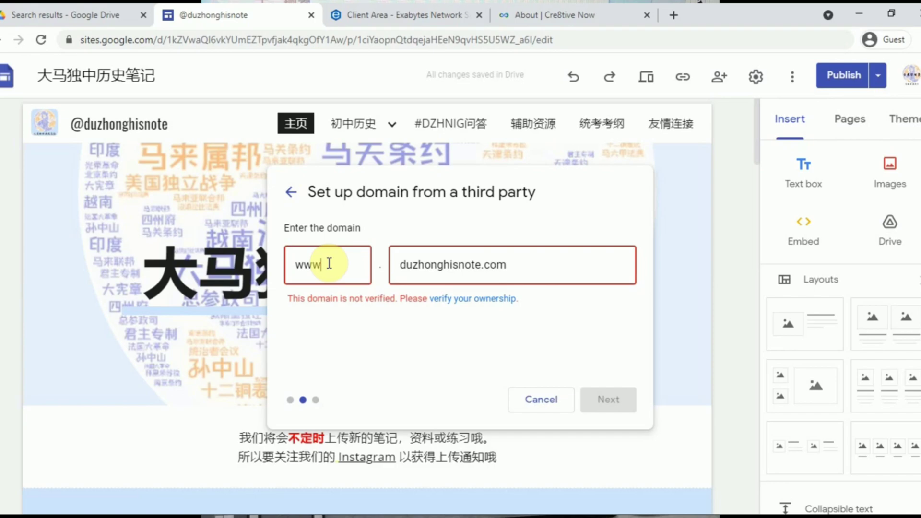
pyautogui.doubleClick(329, 263)
pyautogui.press('BackSpace')
pyautogui.write('note')
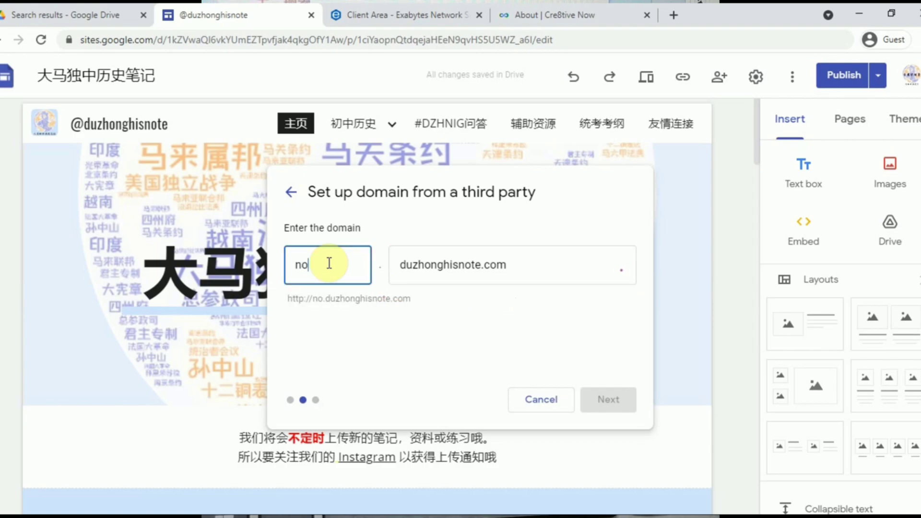
pyautogui.press('BackSpace')
pyautogui.press('BackSpace')
pyautogui.press('BackSpace')
pyautogui.press('BackSpace')
pyautogui.write('my')
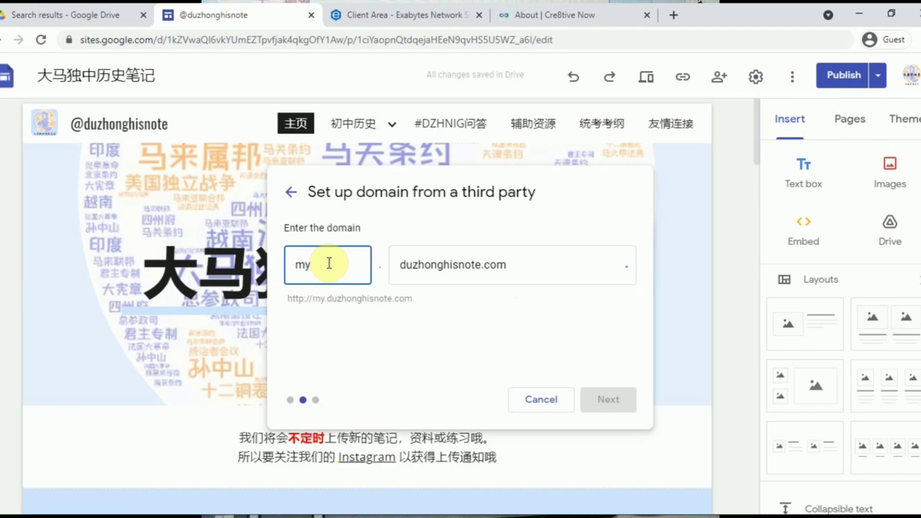
pyautogui.press('BackSpace')
pyautogui.press('BackSpace')
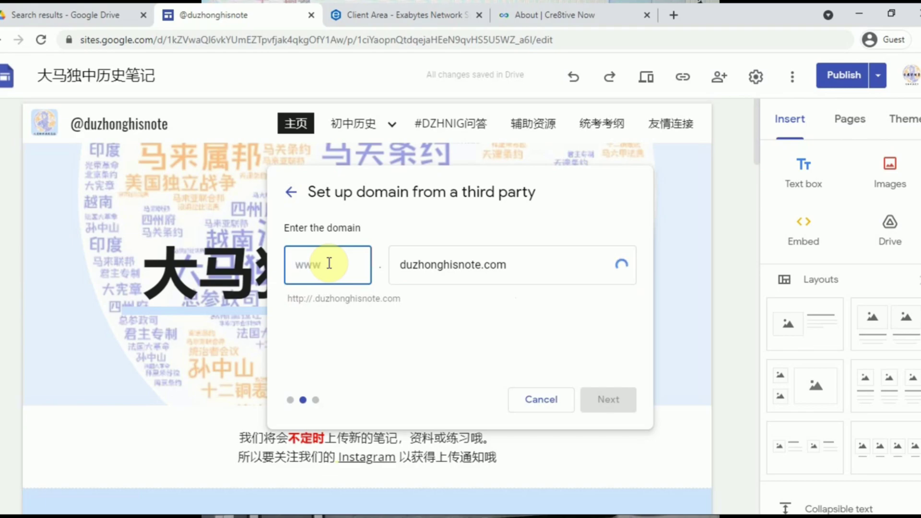
pyautogui.write('www')
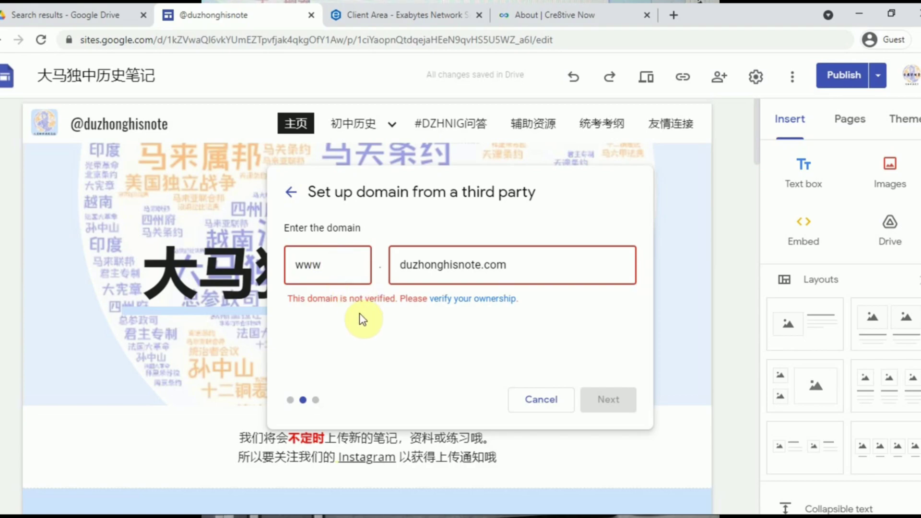
pyautogui.click(466, 302)
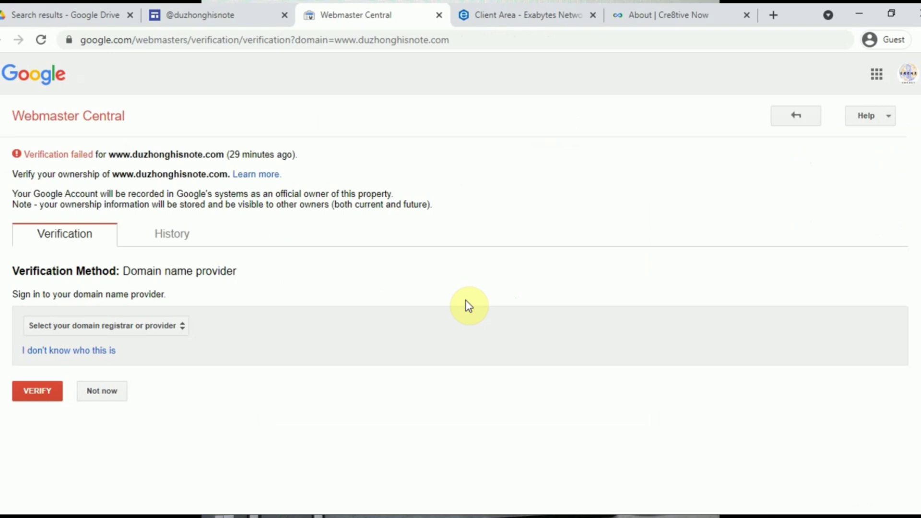
pyautogui.click(165, 326)
pyautogui.scroll(-2, 169, 355)
pyautogui.scroll(-10, 169, 355)
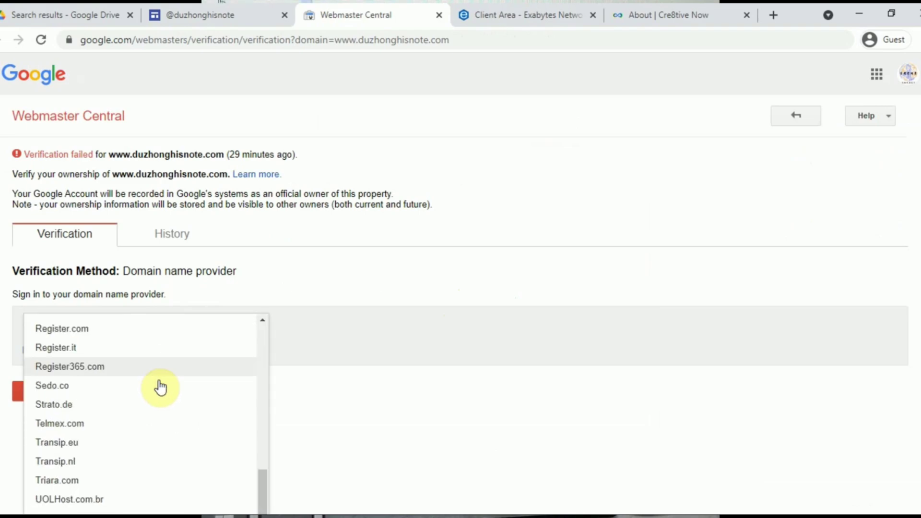
pyautogui.scroll(-3, 161, 388)
pyautogui.scroll(15, 82, 493)
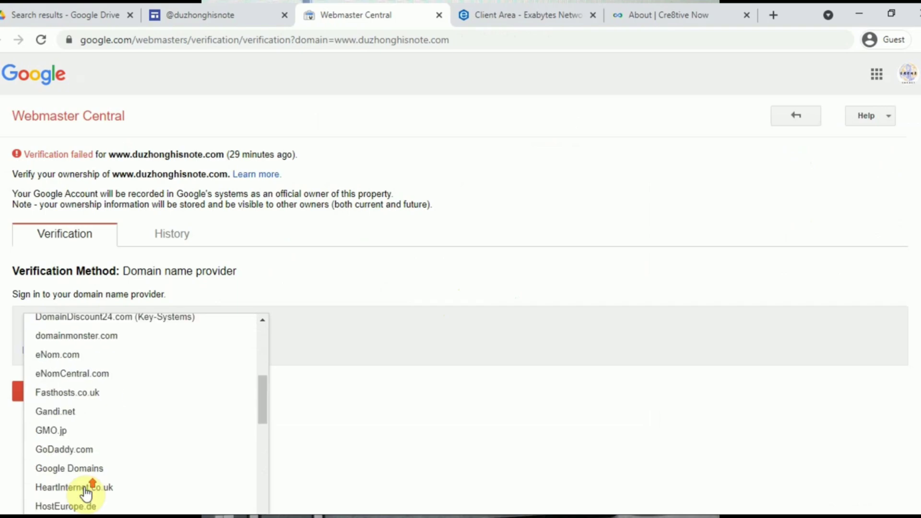
pyautogui.scroll(-1, 101, 386)
pyautogui.scroll(-12, 103, 387)
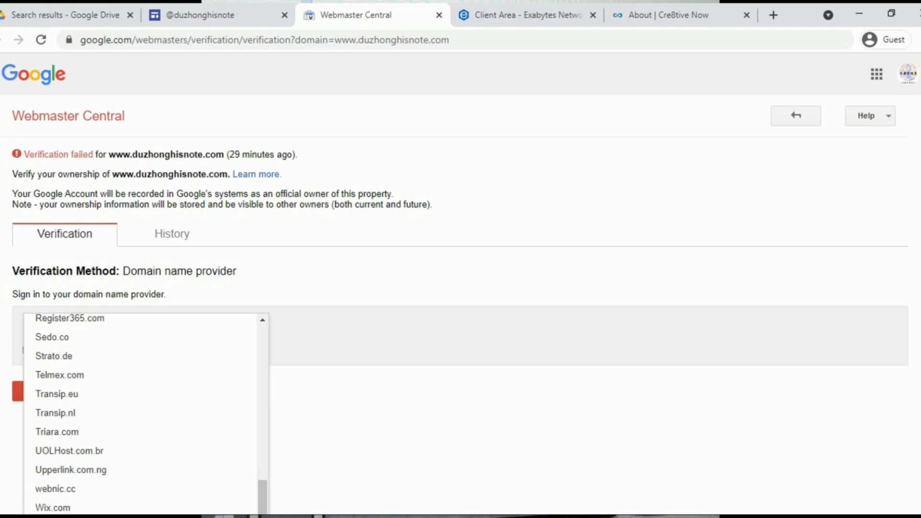
pyautogui.click(53, 513)
pyautogui.scroll(-3, 268, 425)
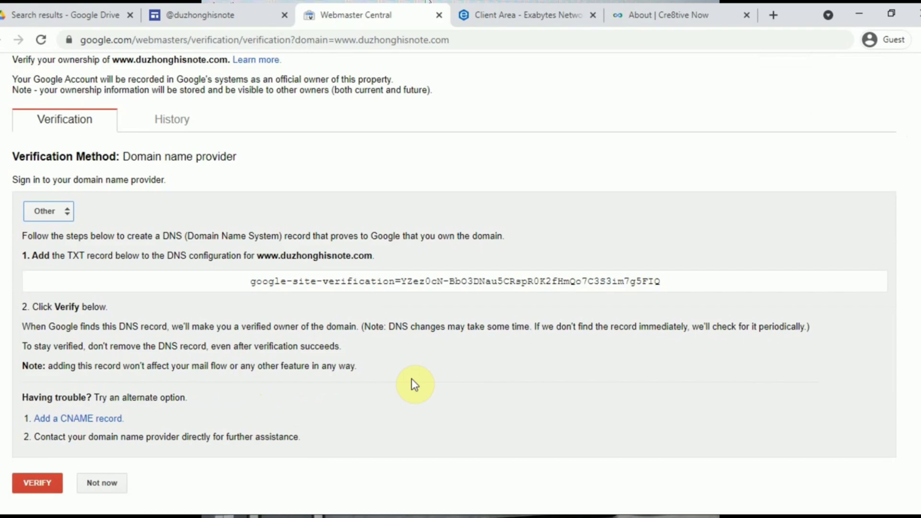
# Switch to the Exabytes client area and open the duzhonghisnote.com zone for editing in the DNS Manager.
pyautogui.click(508, 21)
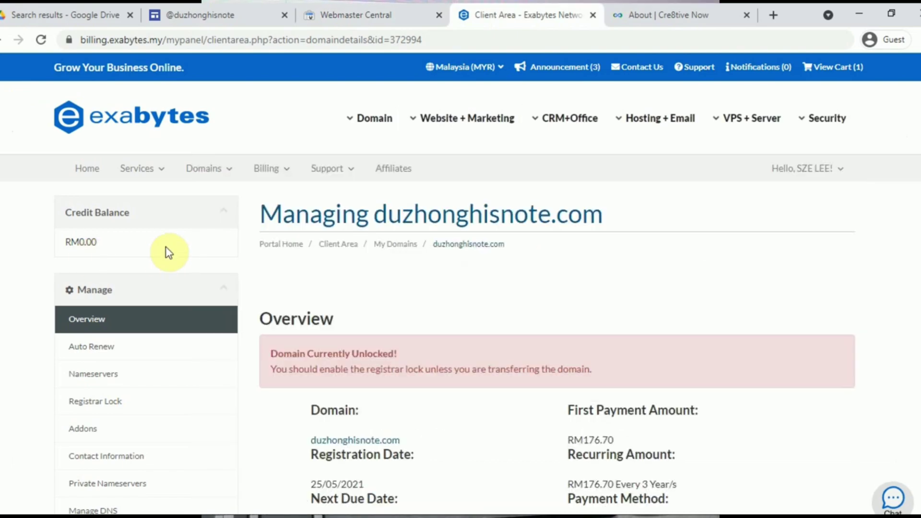
pyautogui.click(206, 178)
pyautogui.click(222, 235)
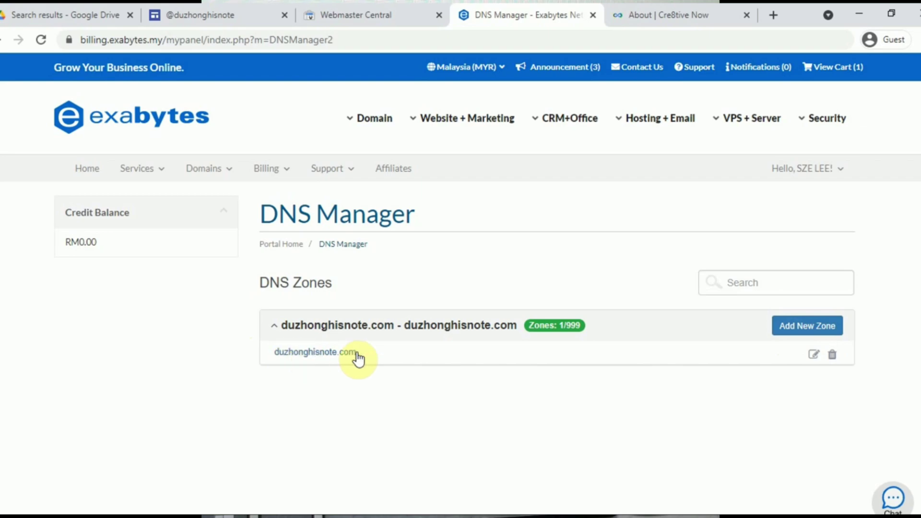
pyautogui.click(814, 356)
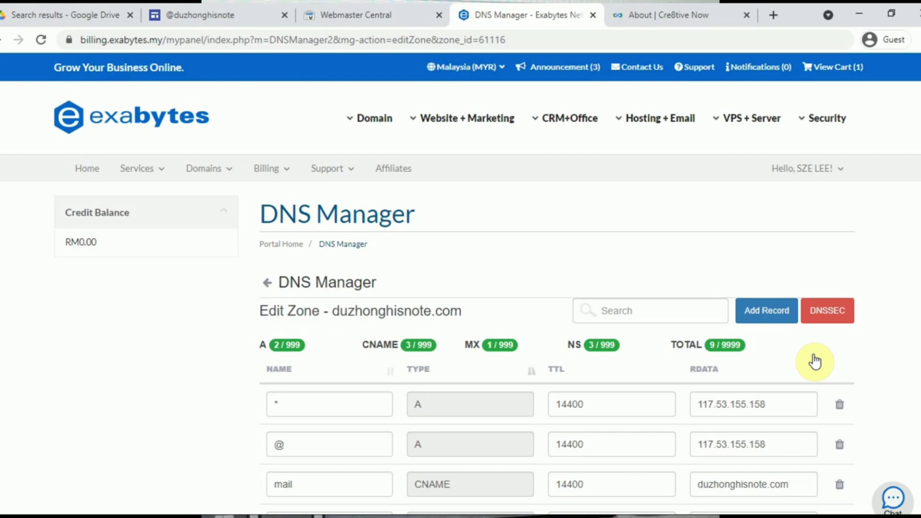
pyautogui.scroll(-3, 474, 245)
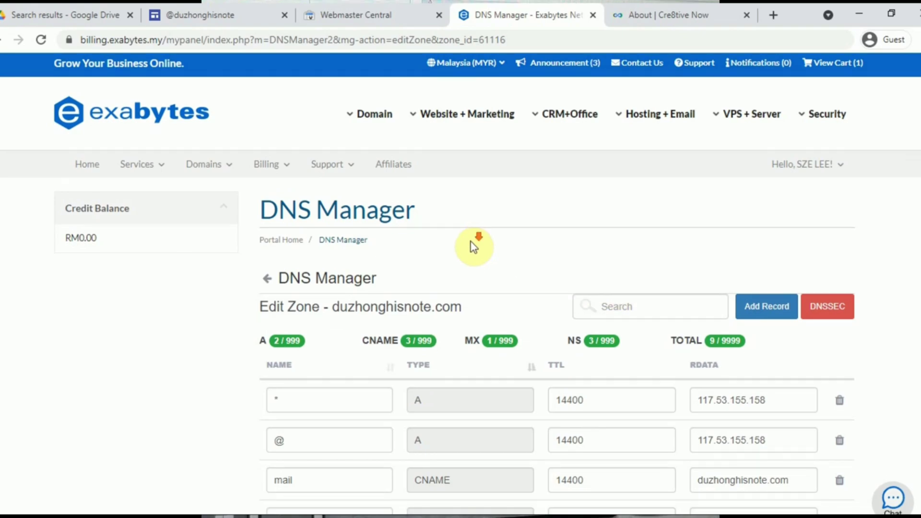
pyautogui.scroll(-3, 508, 276)
pyautogui.scroll(5, 512, 282)
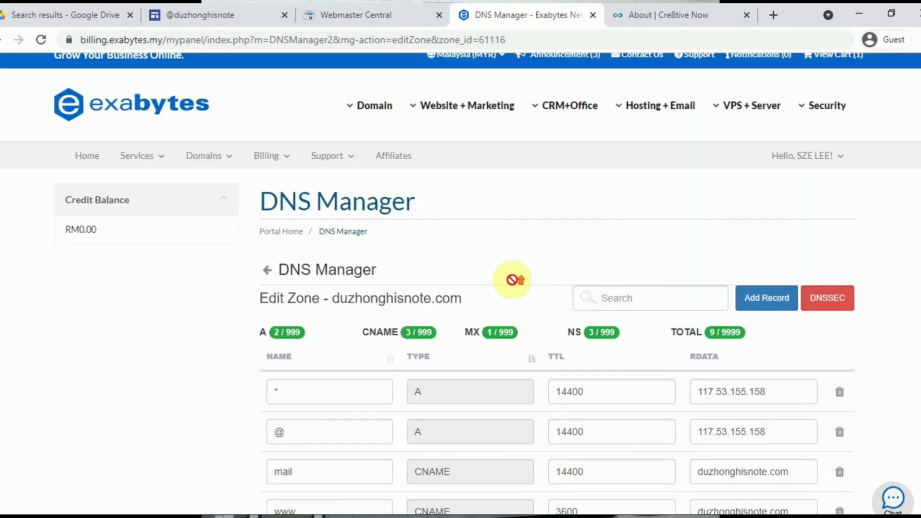
pyautogui.click(330, 12)
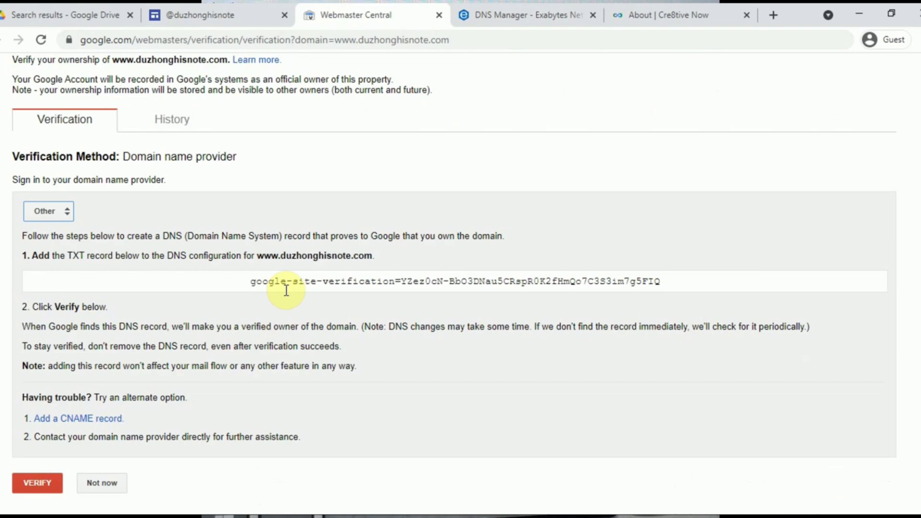
pyautogui.moveTo(373, 255); pyautogui.dragTo(275, 255)
pyautogui.hotkey('ctrl', 'c')
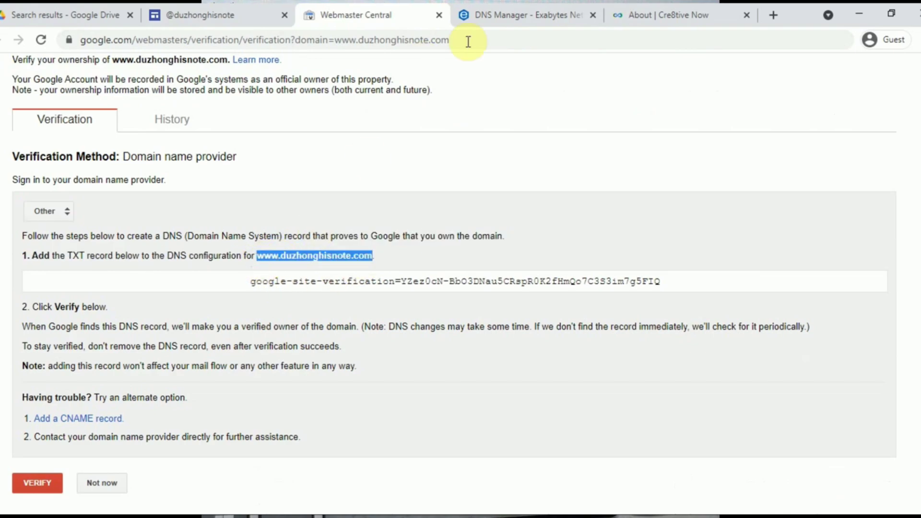
pyautogui.click(496, 20)
pyautogui.click(762, 313)
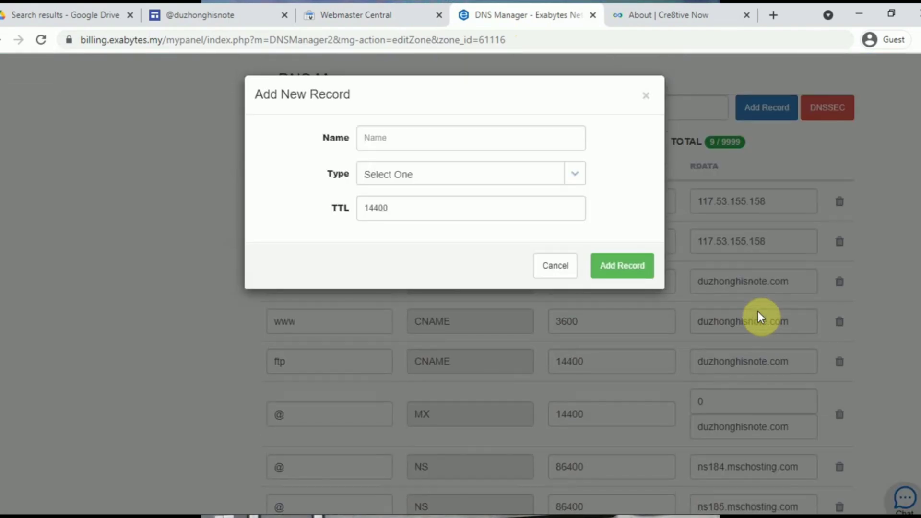
pyautogui.click(409, 136)
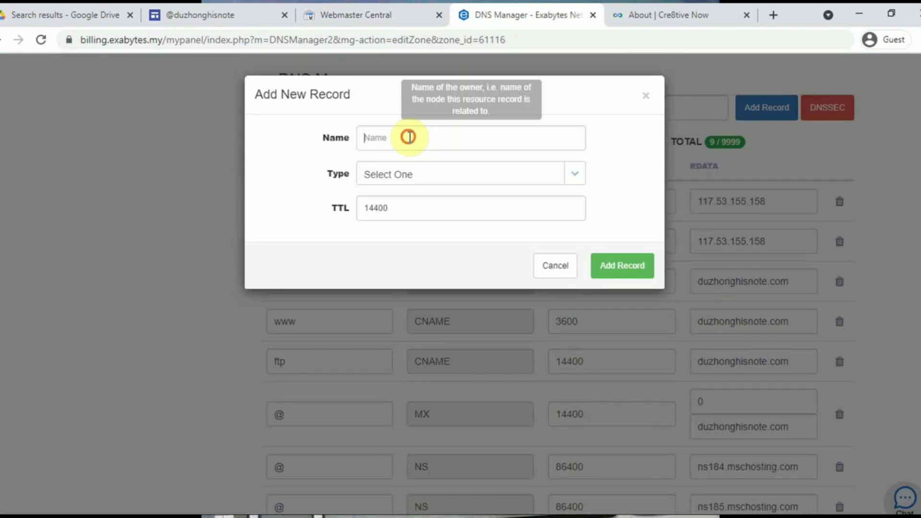
pyautogui.hotkey('ctrl', 'v')
# Set the new DNS record's type to TXT and its TTL to 3600.
pyautogui.click(440, 187)
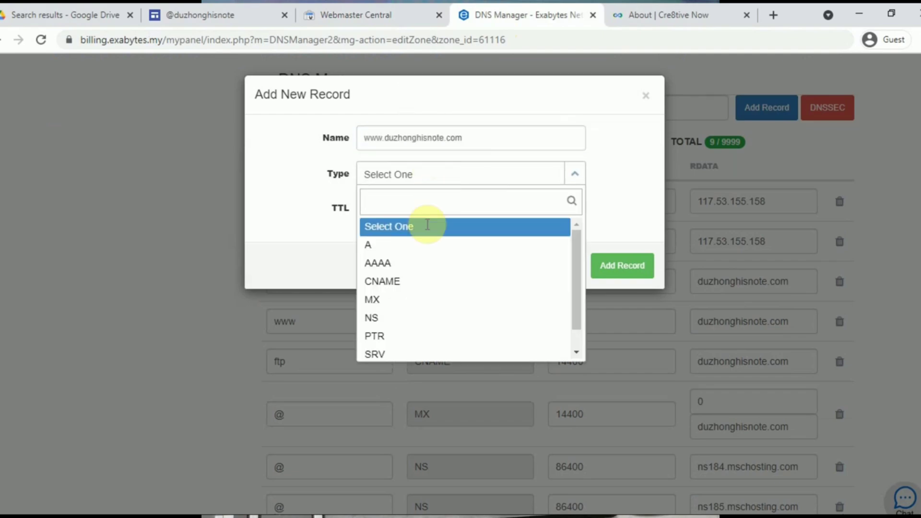
pyautogui.scroll(-1, 418, 331)
pyautogui.click(417, 349)
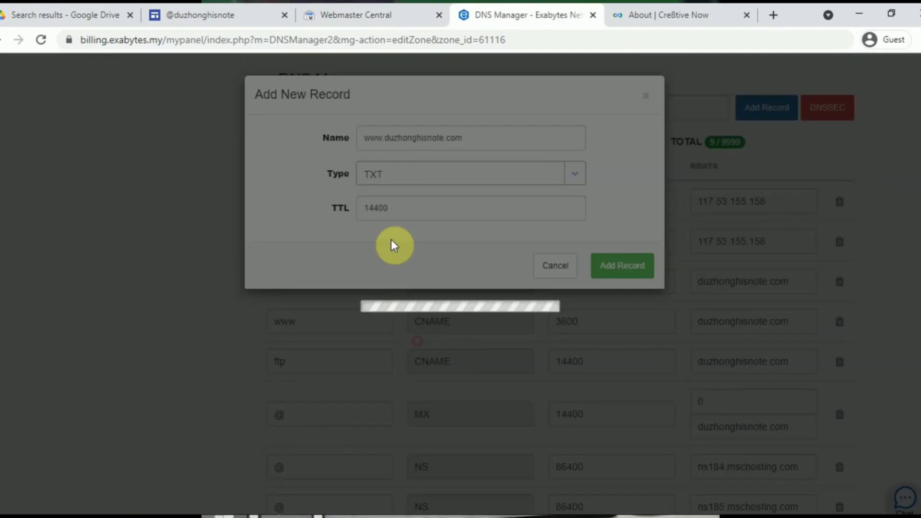
pyautogui.click(397, 208)
pyautogui.moveTo(397, 208); pyautogui.dragTo(282, 199)
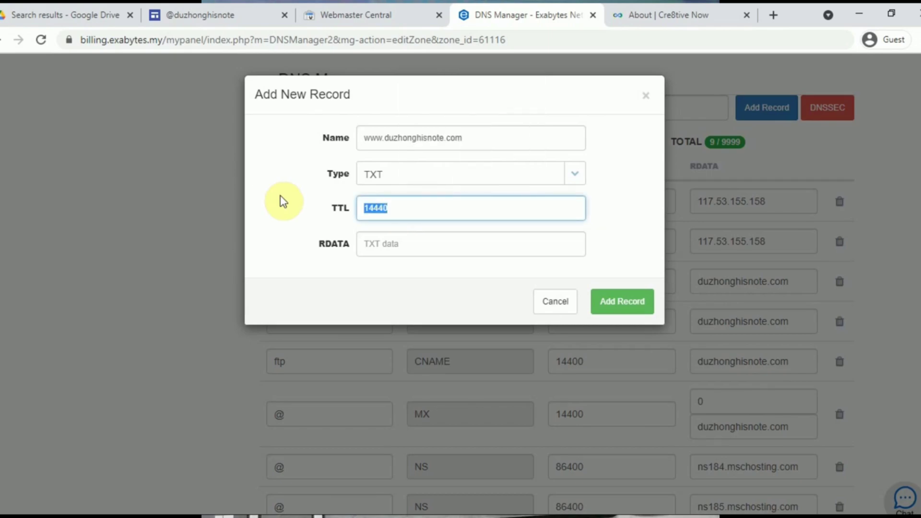
pyautogui.write('3600')
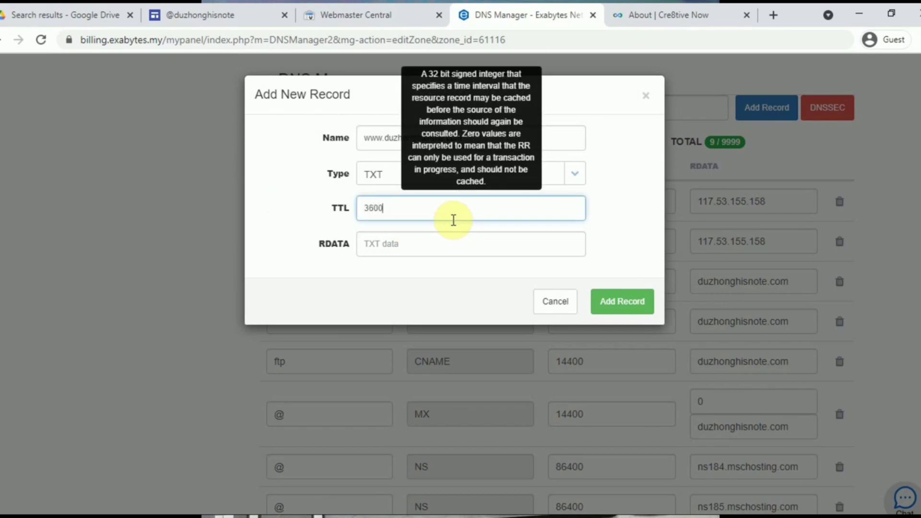
# Paste the Google site verification token from the verification page into the record's RDATA and add the record to the zone.
pyautogui.click(446, 241)
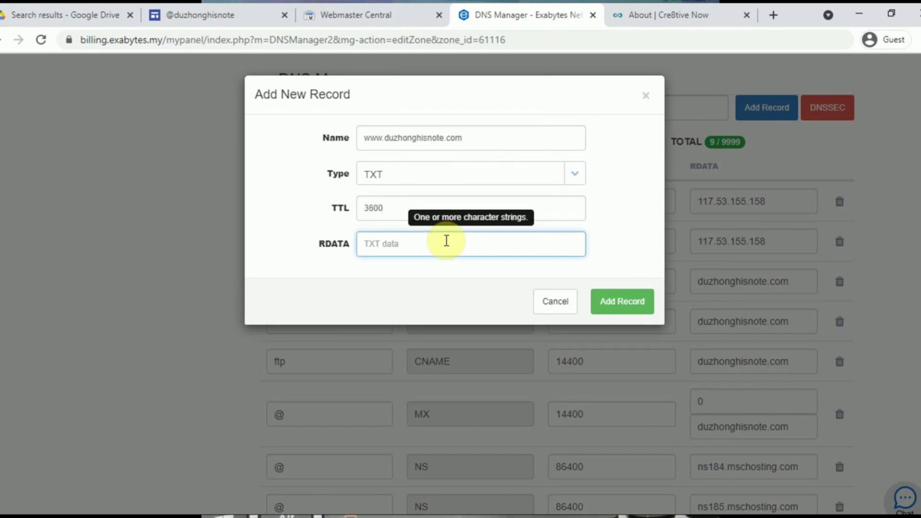
pyautogui.click(370, 15)
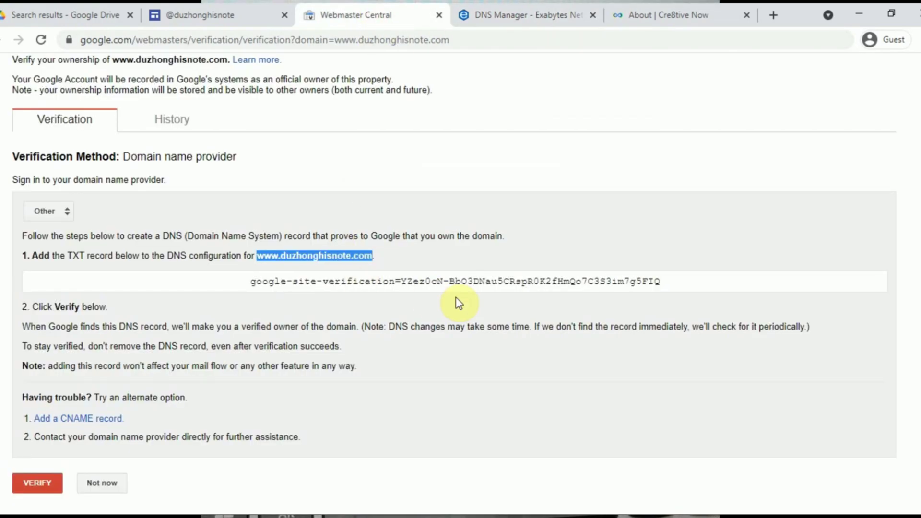
pyautogui.click(448, 285)
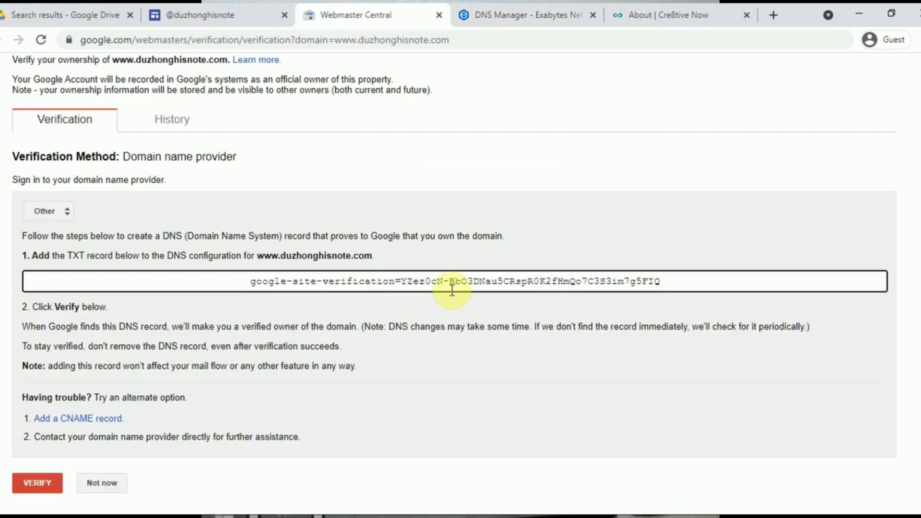
pyautogui.click(547, 21)
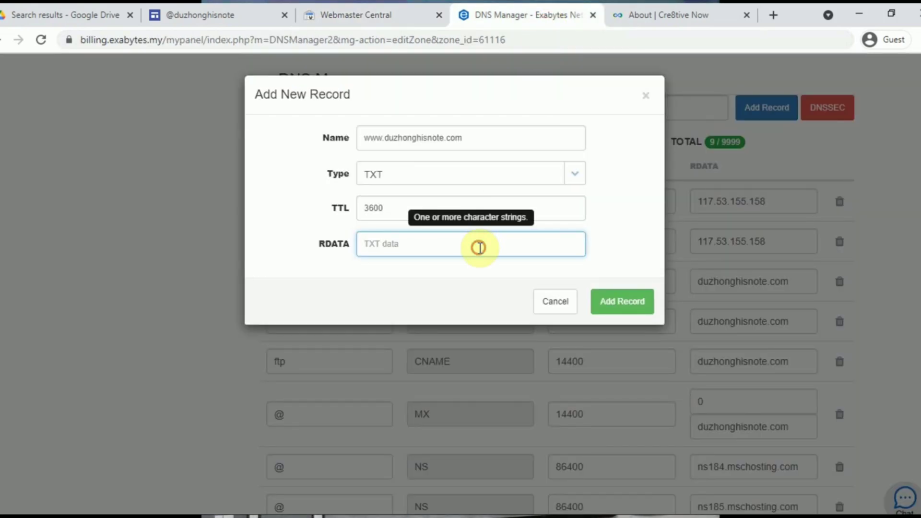
pyautogui.hotkey('ctrl', 'v')
pyautogui.click(611, 302)
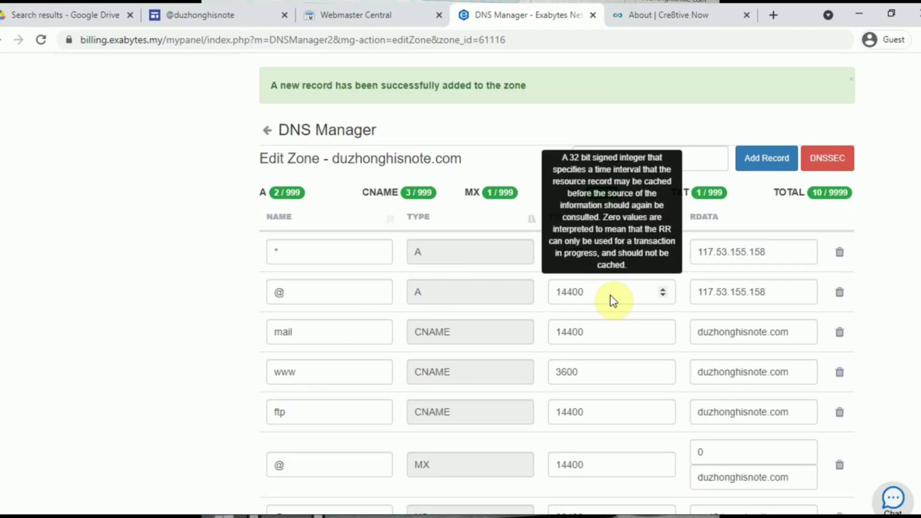
pyautogui.scroll(-5, 464, 257)
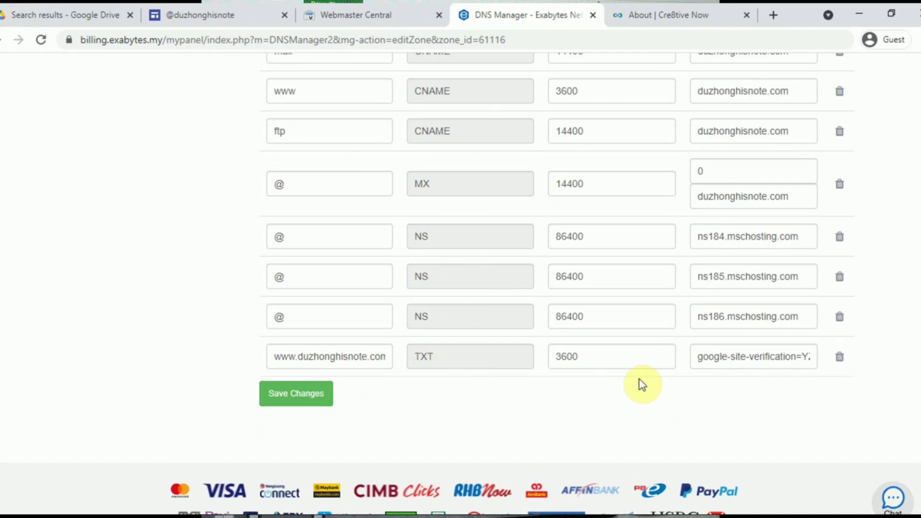
# Switch back to the Google verification page and choose the alternate option of adding a CNAME record.
pyautogui.scroll(10, 641, 379)
pyautogui.scroll(-3, 619, 360)
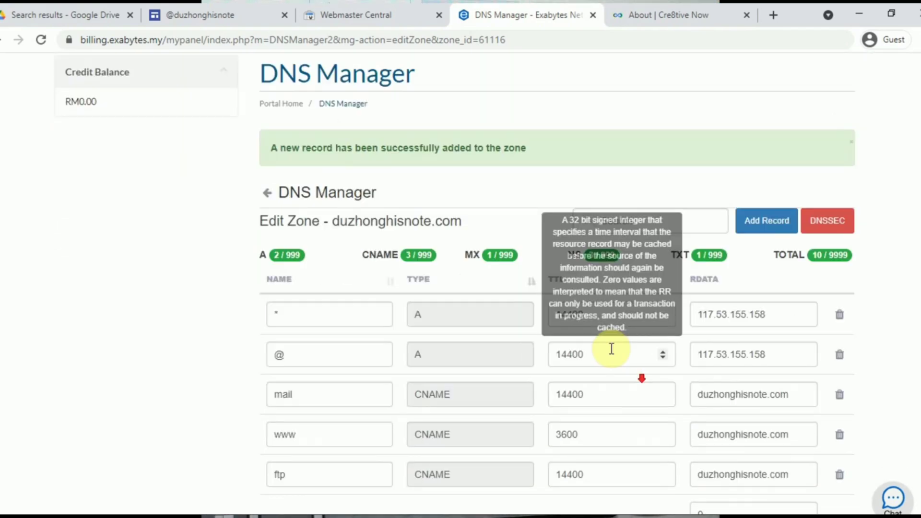
pyautogui.click(390, 9)
pyautogui.click(245, 354)
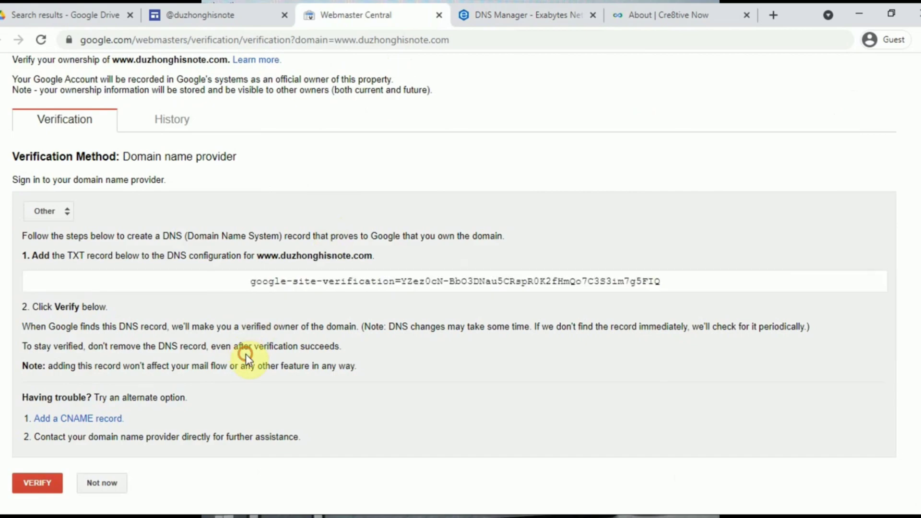
pyautogui.click(91, 420)
pyautogui.scroll(-2, 103, 408)
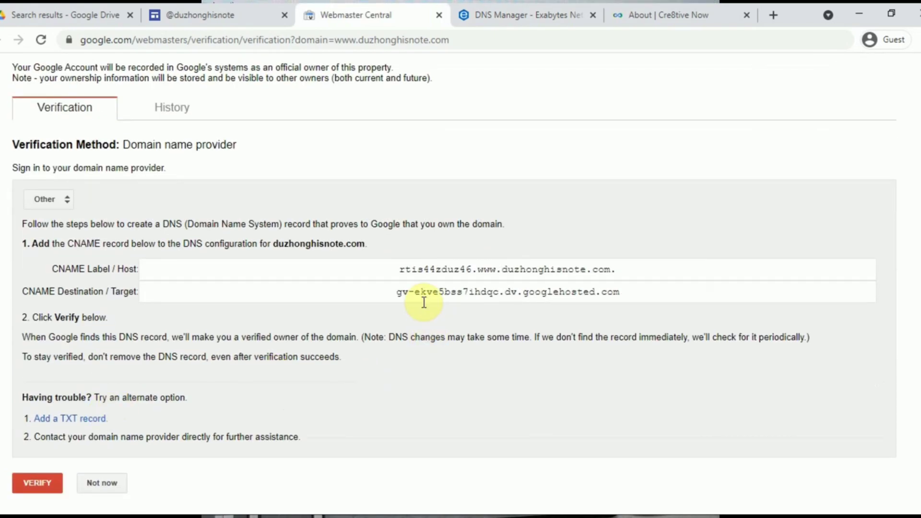
# Copy the CNAME label/host from the verification page and enter it as the name of a new record in the Exabytes DNS Manager.
pyautogui.click(411, 273)
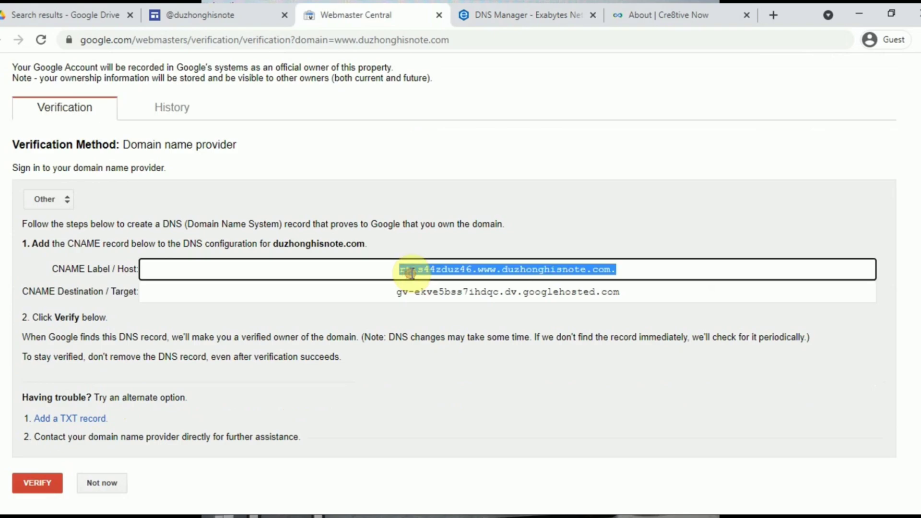
pyautogui.click(581, 6)
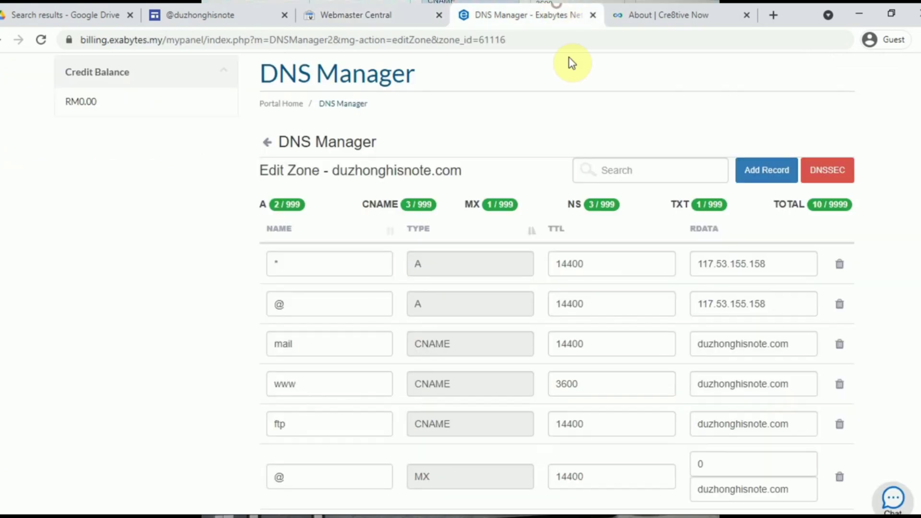
pyautogui.click(757, 173)
pyautogui.click(411, 137)
pyautogui.write('rlis44zduz46.www.duzhonghisnote.com.')
# Set the new verification record's type to CNAME and its TTL to 3600.
pyautogui.click(427, 174)
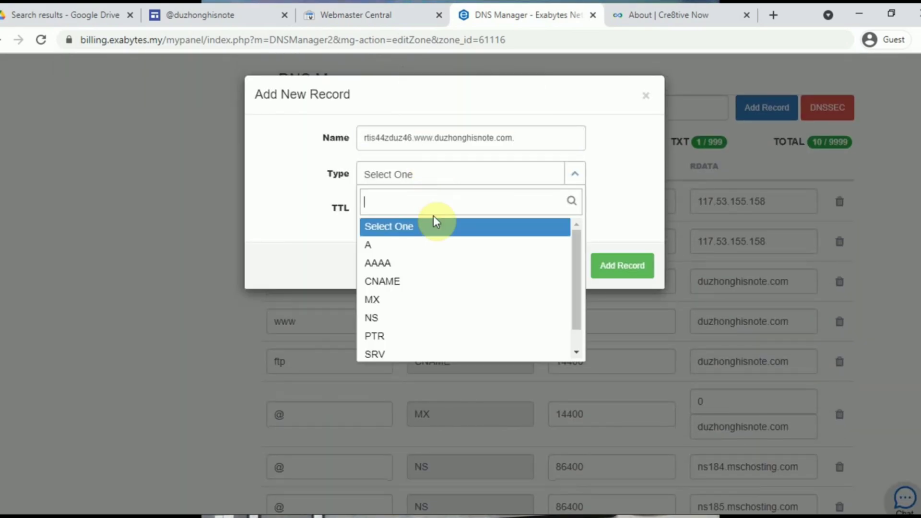
pyautogui.click(437, 281)
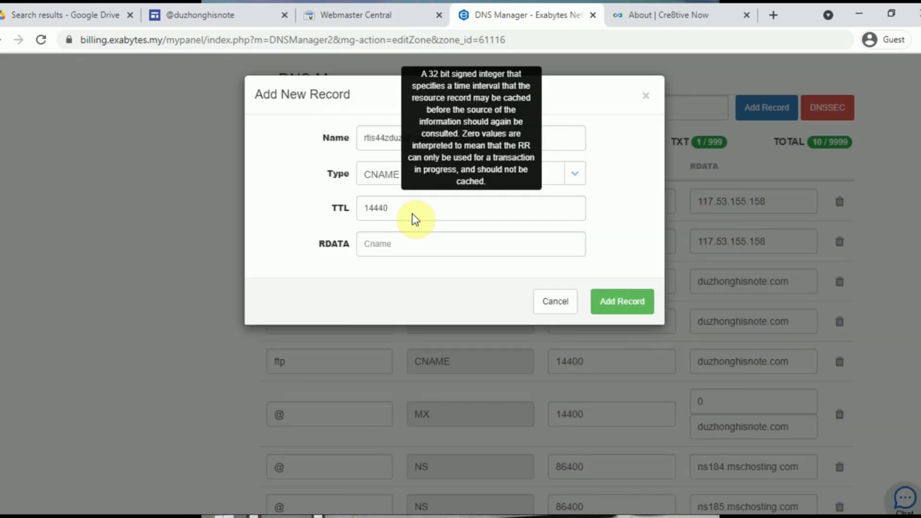
pyautogui.moveTo(411, 213); pyautogui.dragTo(312, 211)
pyautogui.write('3600')
# Copy the CNAME destination/target from the verification page into the record's RDATA and add the record to the zone.
pyautogui.click(397, 241)
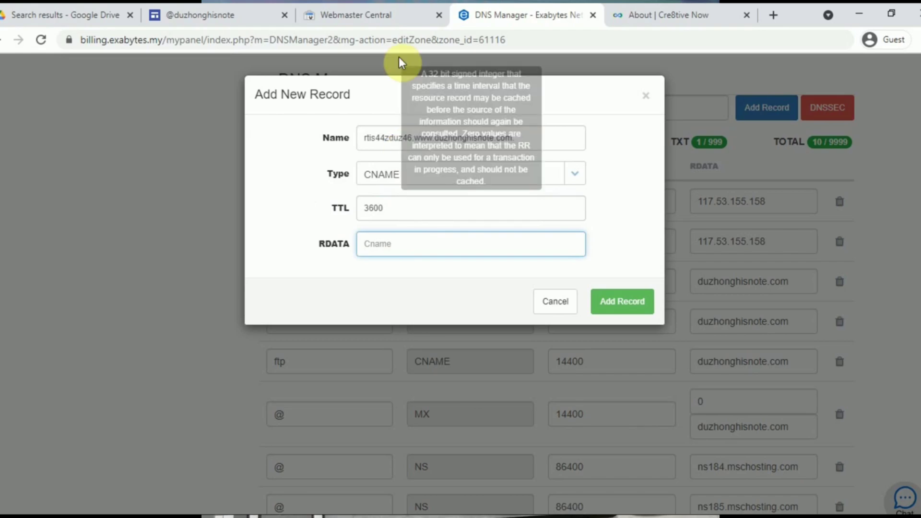
pyautogui.click(385, 18)
pyautogui.click(438, 292)
pyautogui.hotkey('ctrl', 'c')
pyautogui.click(499, 14)
pyautogui.hotkey('ctrl', 'v')
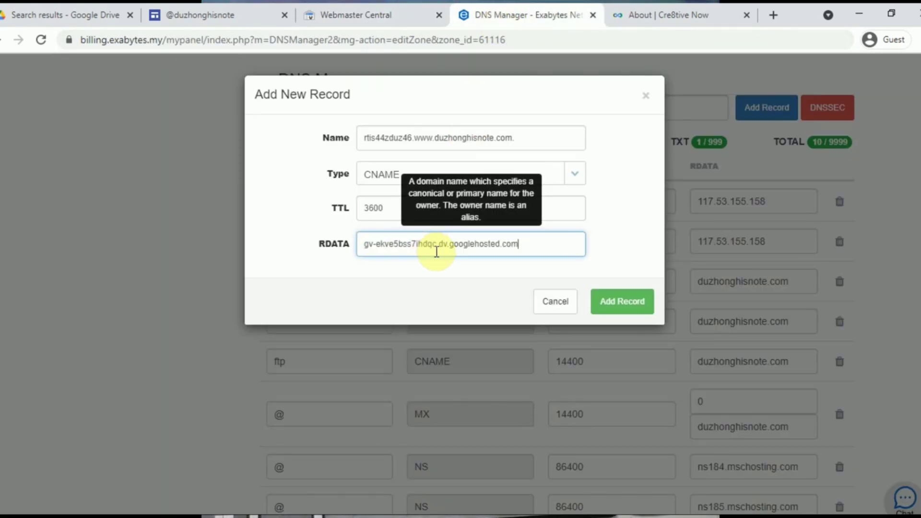
pyautogui.click(629, 301)
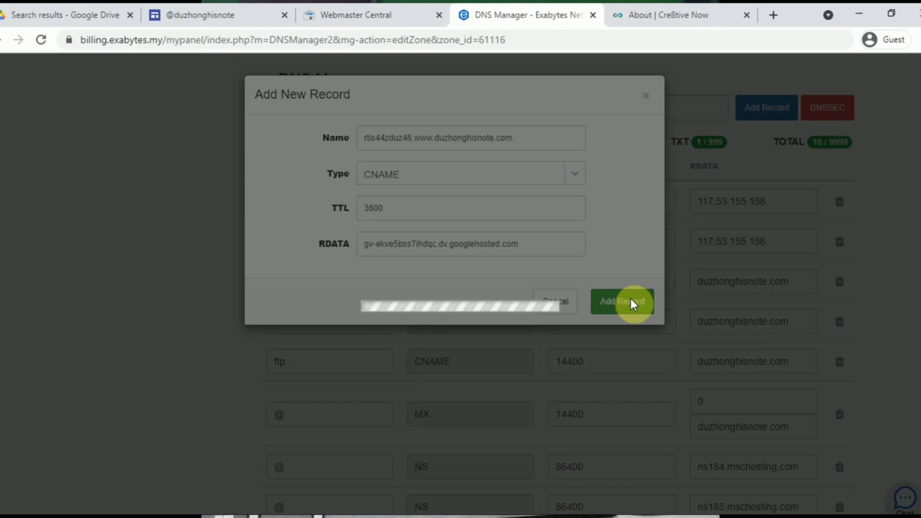
pyautogui.scroll(-9, 633, 305)
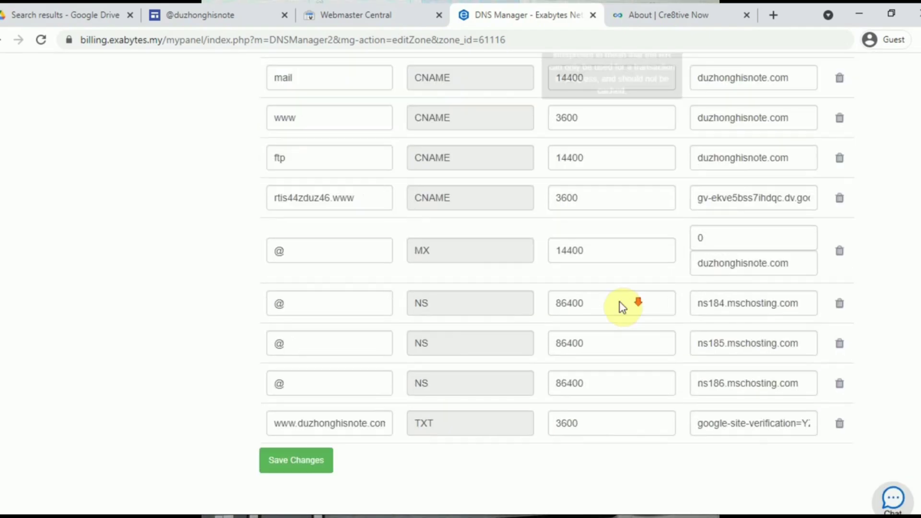
pyautogui.scroll(4, 580, 313)
pyautogui.scroll(5, 515, 345)
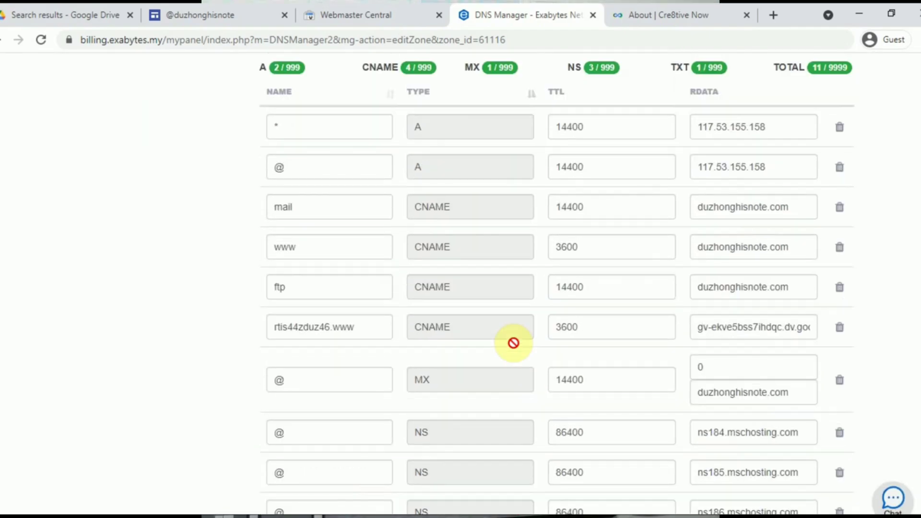
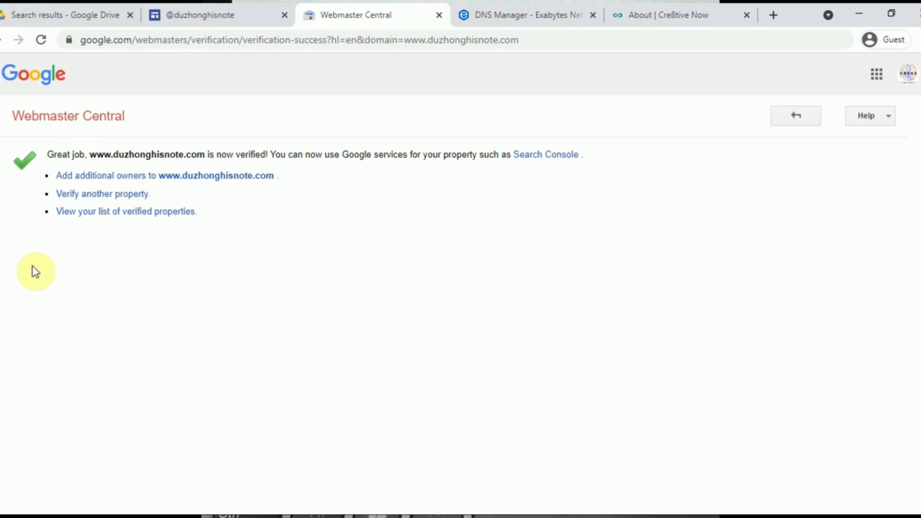
# Close the verification page, return to Google Sites, copy duzhonghisnote.com from the third-party domain setup and cancel that setup.
pyautogui.click(439, 15)
pyautogui.click(239, 8)
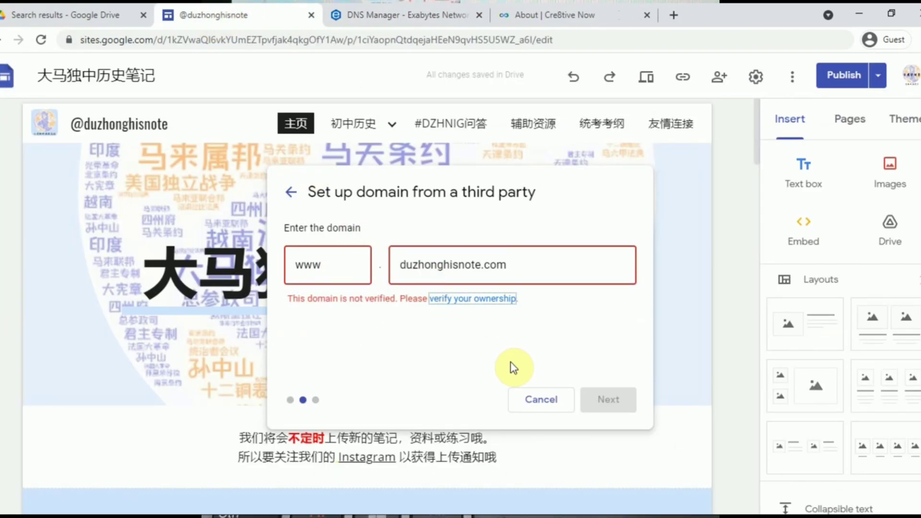
pyautogui.doubleClick(501, 263)
pyautogui.hotkey('ctrl', 'c')
pyautogui.click(538, 397)
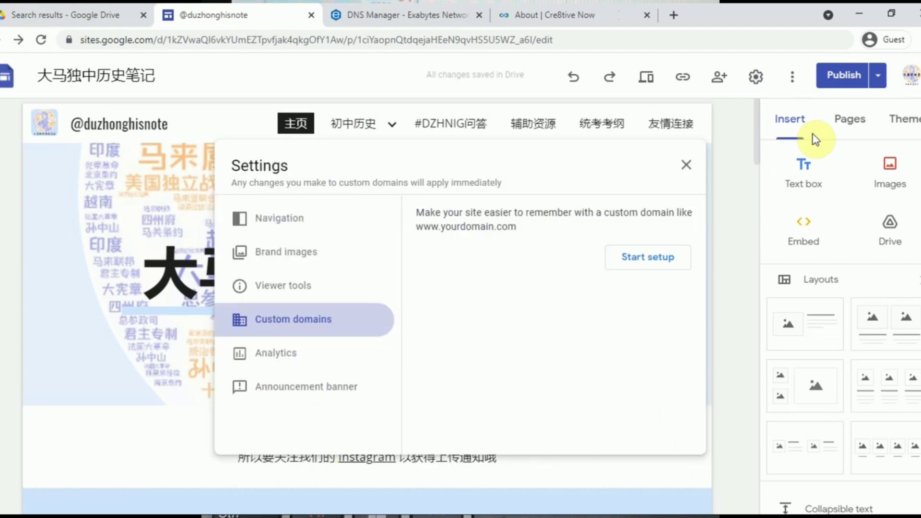
pyautogui.click(624, 259)
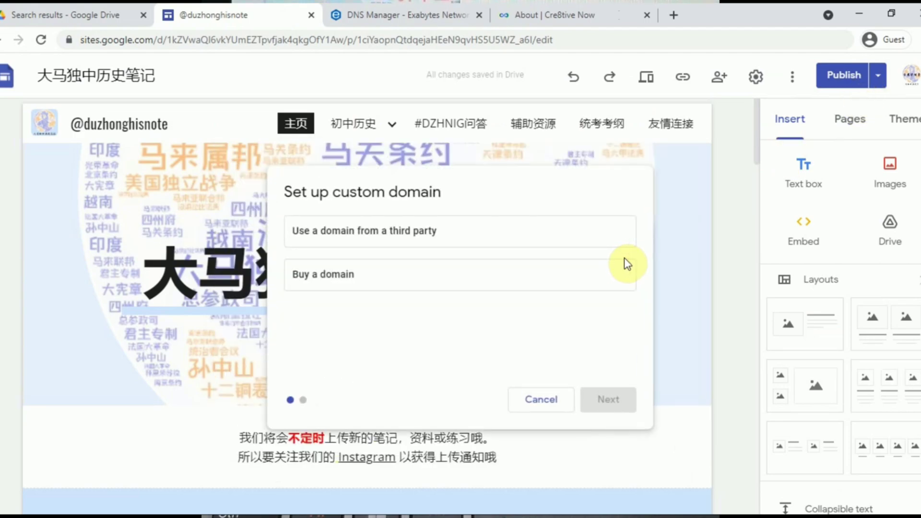
pyautogui.click(435, 242)
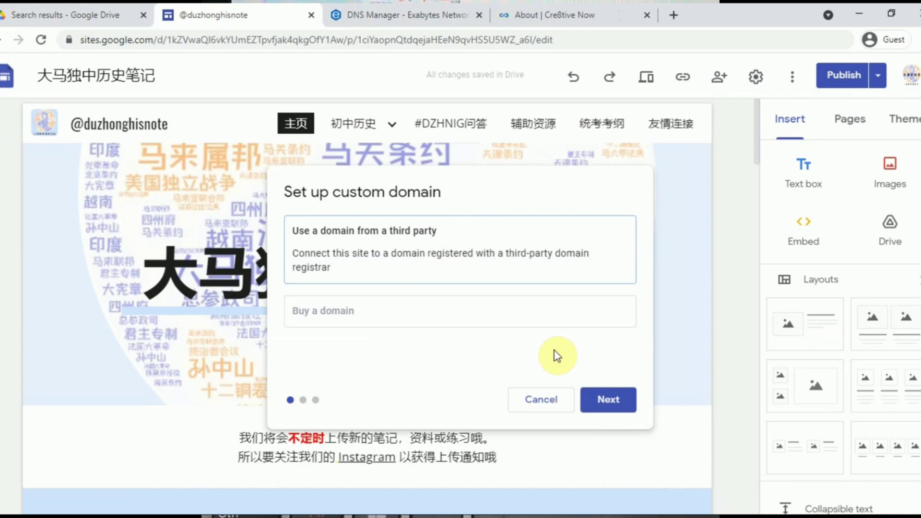
pyautogui.click(605, 400)
pyautogui.hotkey('ctrl', 'v')
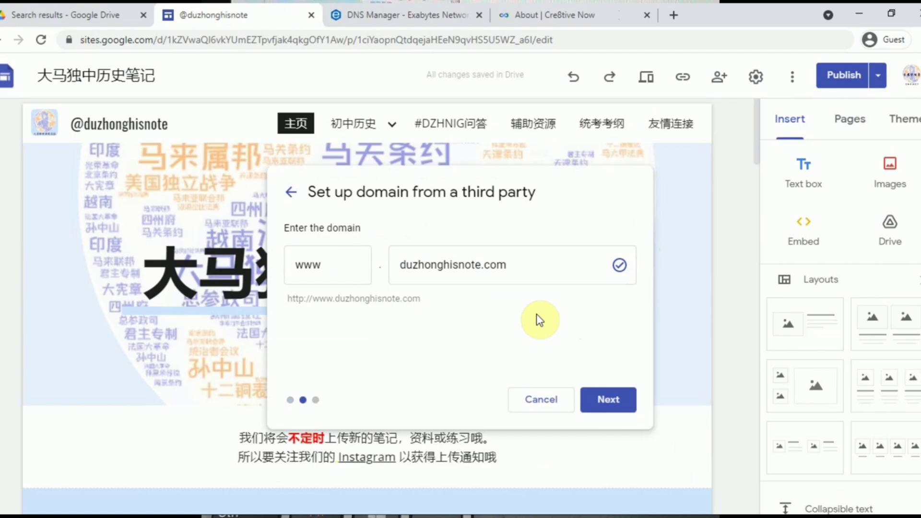
pyautogui.click(612, 401)
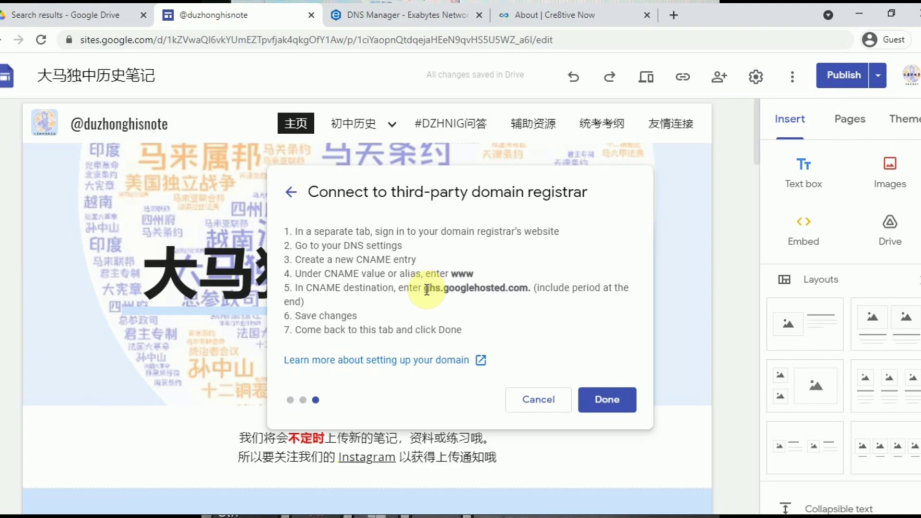
# Copy the CNAME destination ghs.googlehosted.com. from the third-party registrar instructions.
pyautogui.doubleClick(462, 273)
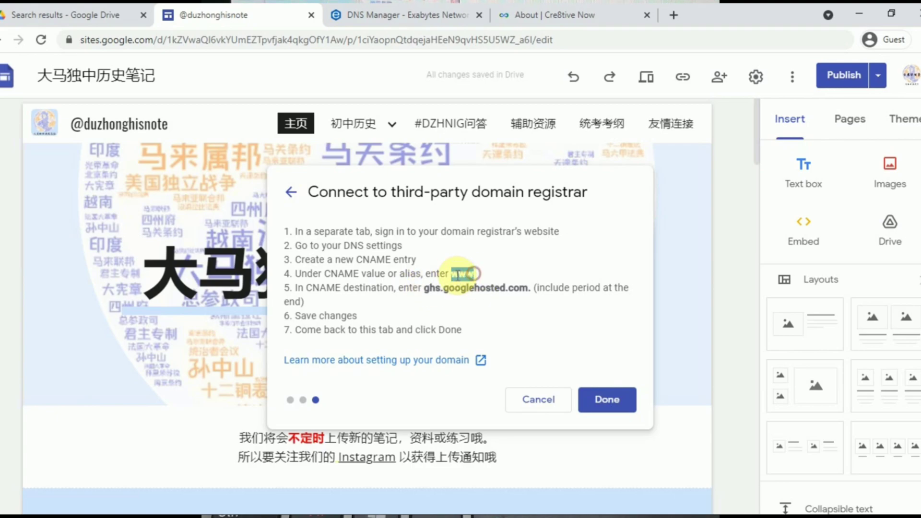
pyautogui.moveTo(423, 289)
pyautogui.mouseDown()
pyautogui.moveTo(526, 288)
pyautogui.moveTo(424, 289)
pyautogui.mouseUp()
pyautogui.hotkey('ctrl', 'c')
pyautogui.click(532, 288)
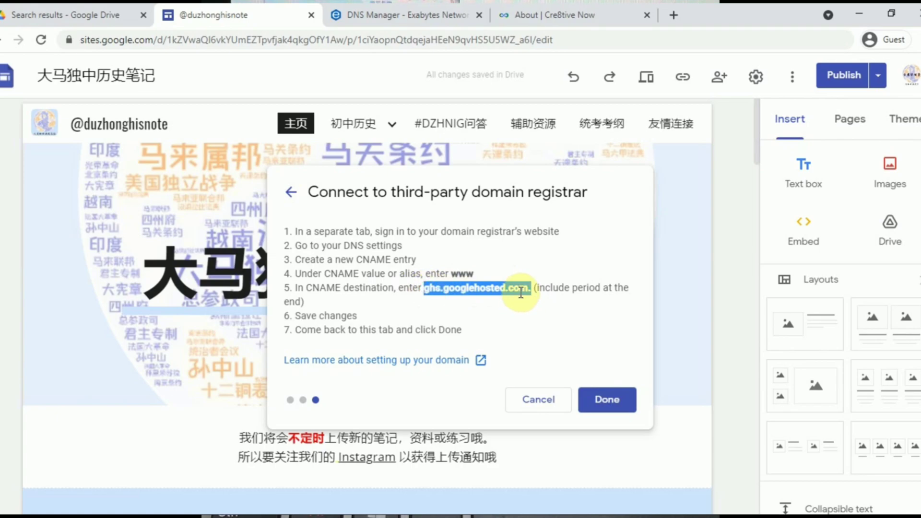
# Switch to the Exabytes DNS Manager and start a new record named www in the duzhonghisnote.com zone.
pyautogui.click(402, 10)
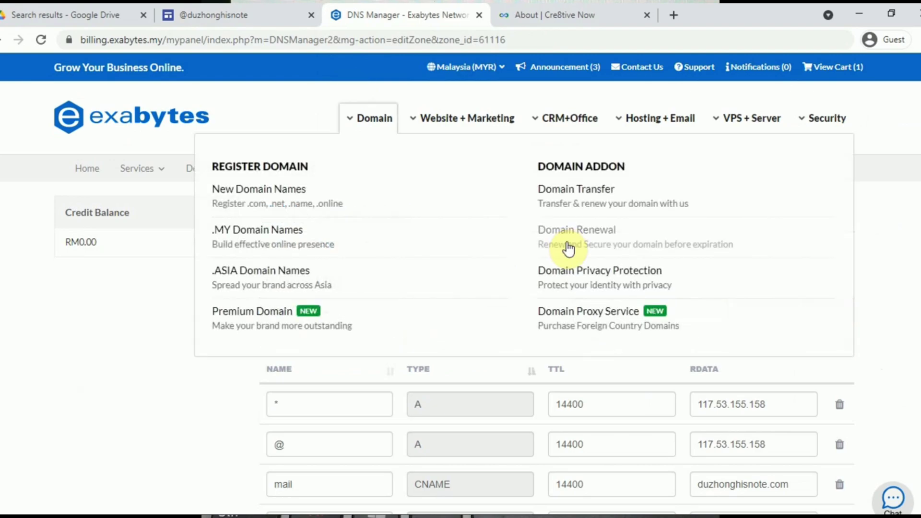
pyautogui.scroll(-3, 442, 376)
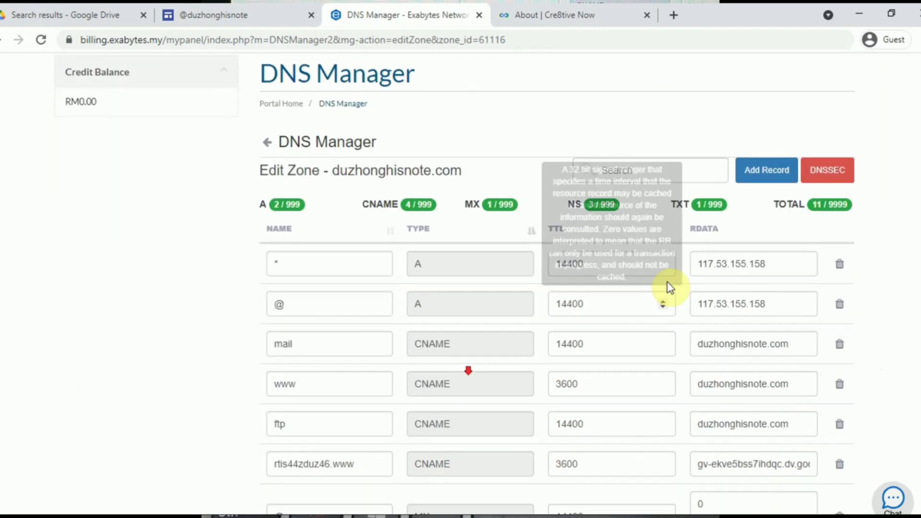
pyautogui.click(765, 180)
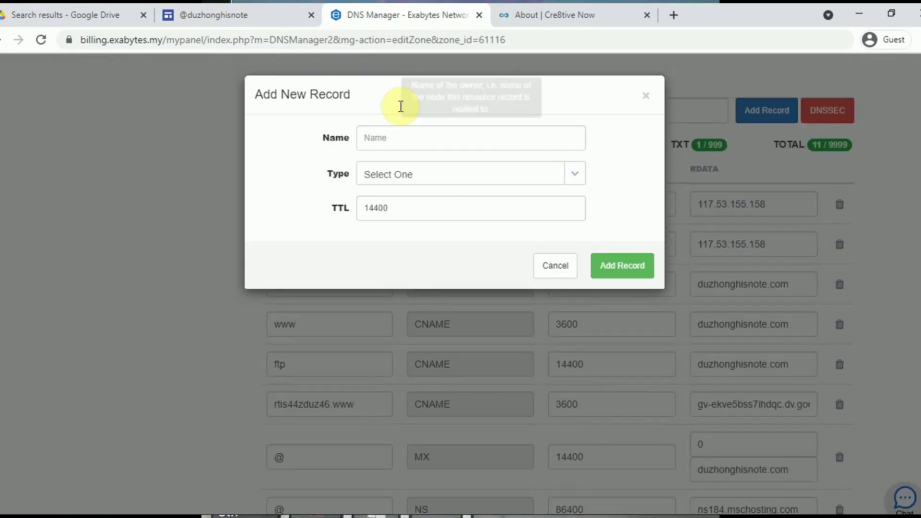
pyautogui.click(401, 145)
pyautogui.write('w')
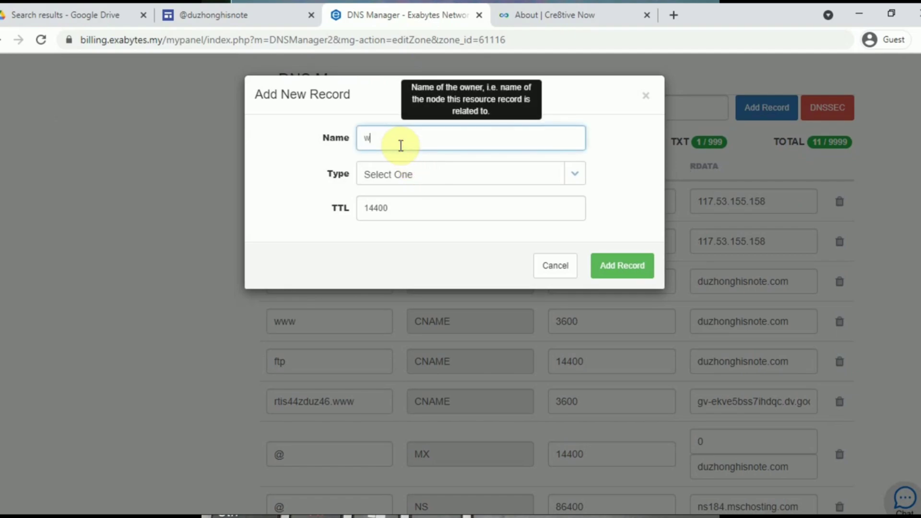
pyautogui.write('ww')
# Set the new www record's type to CNAME and its TTL to 3600.
pyautogui.click(405, 175)
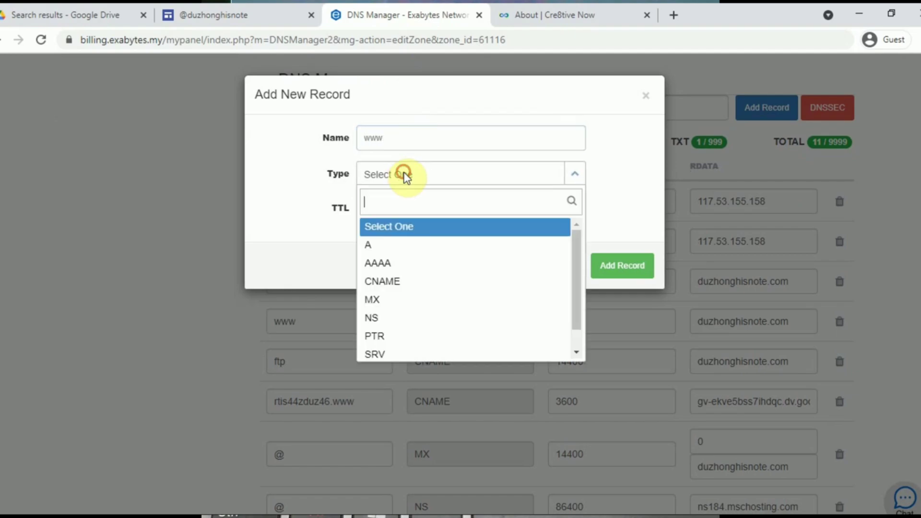
pyautogui.click(422, 280)
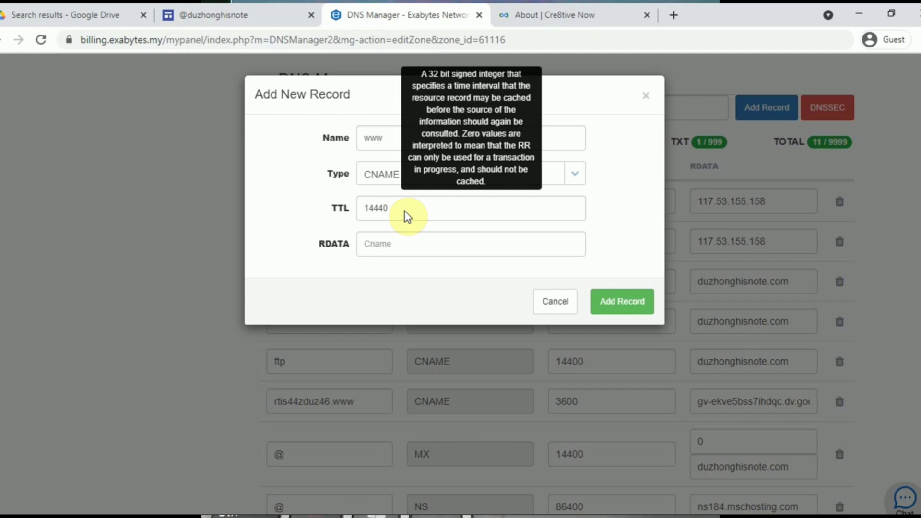
pyautogui.doubleClick(404, 210)
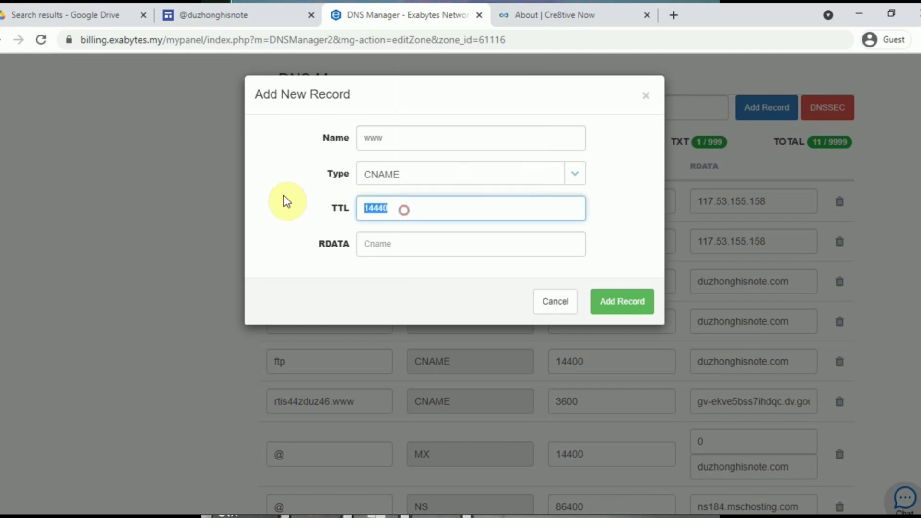
pyautogui.write('36000')
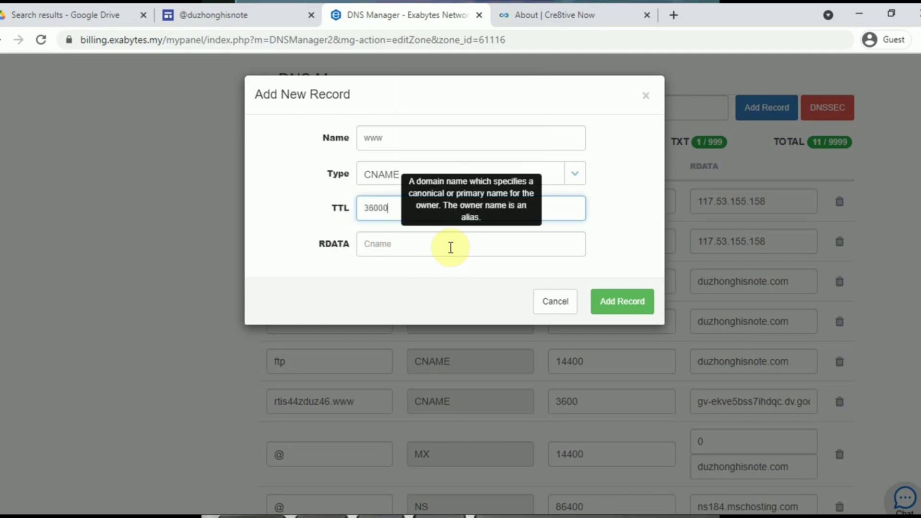
pyautogui.press('BackSpace')
# Paste ghs.googlehosted.com. into the www record's RDATA, try to add the record to the zone, and cancel the new record form.
pyautogui.click(447, 247)
pyautogui.hotkey('ctrl', 'v')
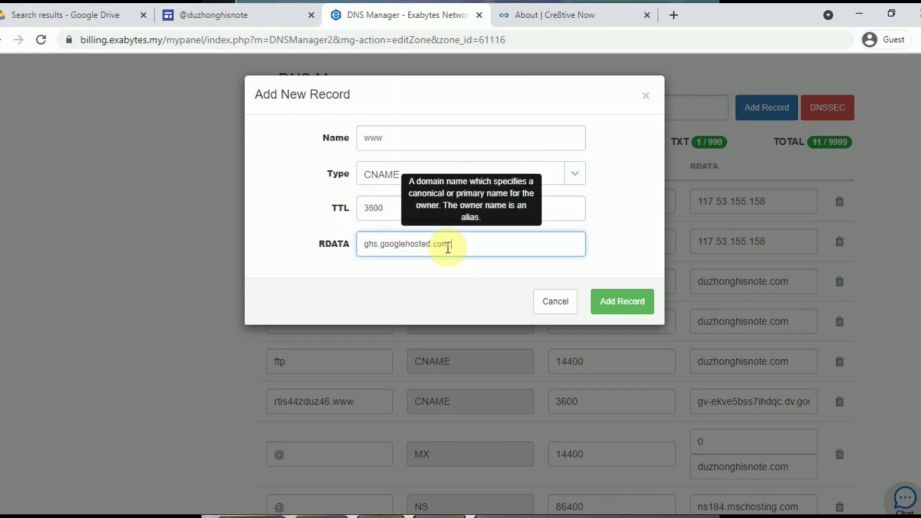
pyautogui.click(622, 300)
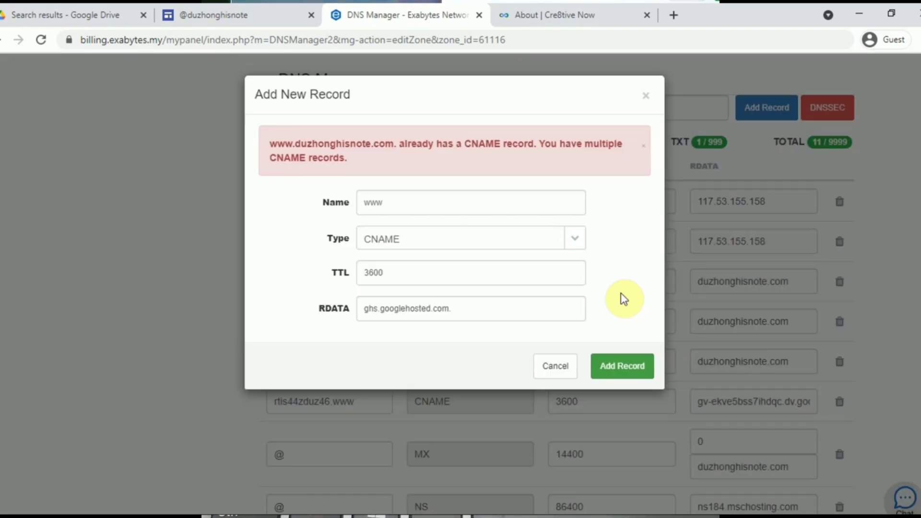
pyautogui.click(557, 366)
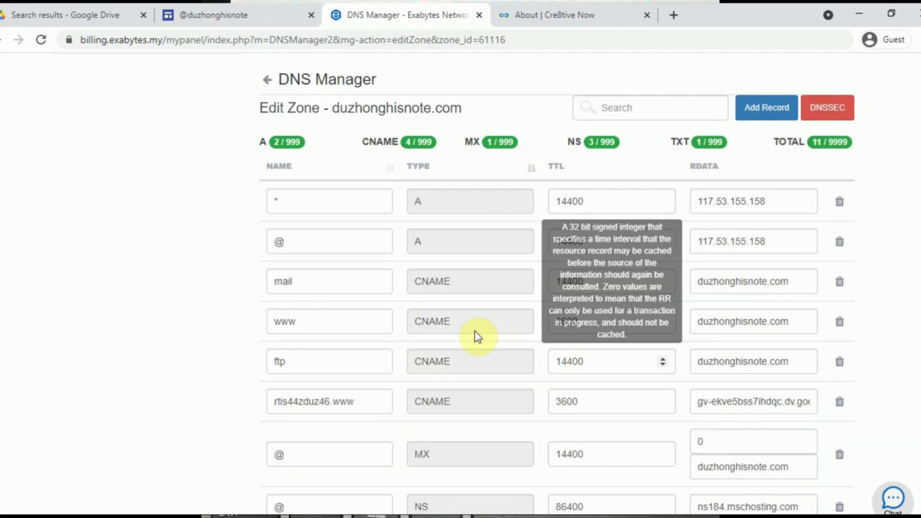
# Review the zone's record list for the existing www CNAME record and its RDATA.
pyautogui.scroll(-1, 384, 295)
pyautogui.scroll(-1, 370, 292)
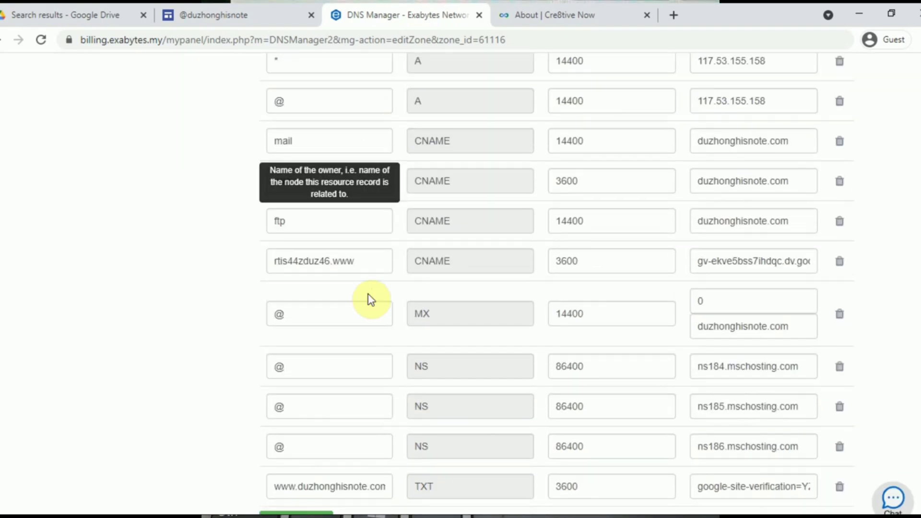
pyautogui.scroll(2, 438, 233)
pyautogui.scroll(1, 325, 129)
pyautogui.scroll(-2, 395, 241)
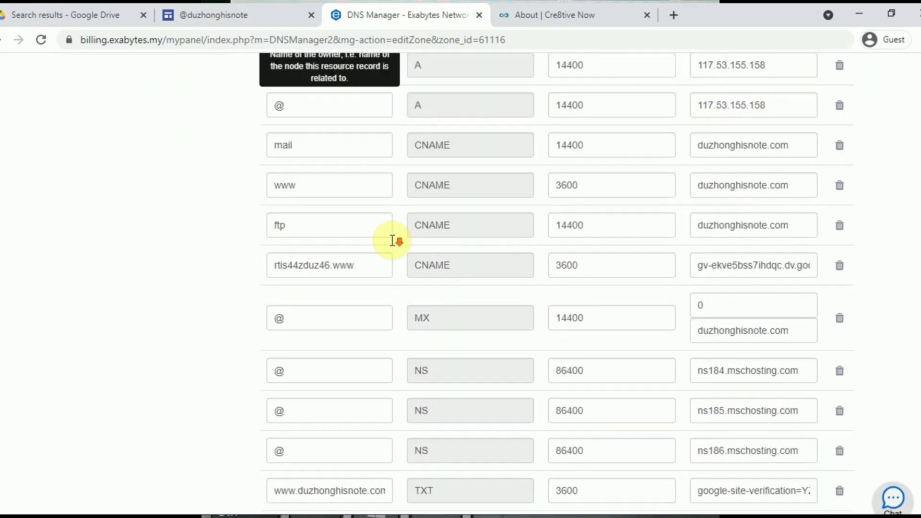
pyautogui.scroll(1, 259, 303)
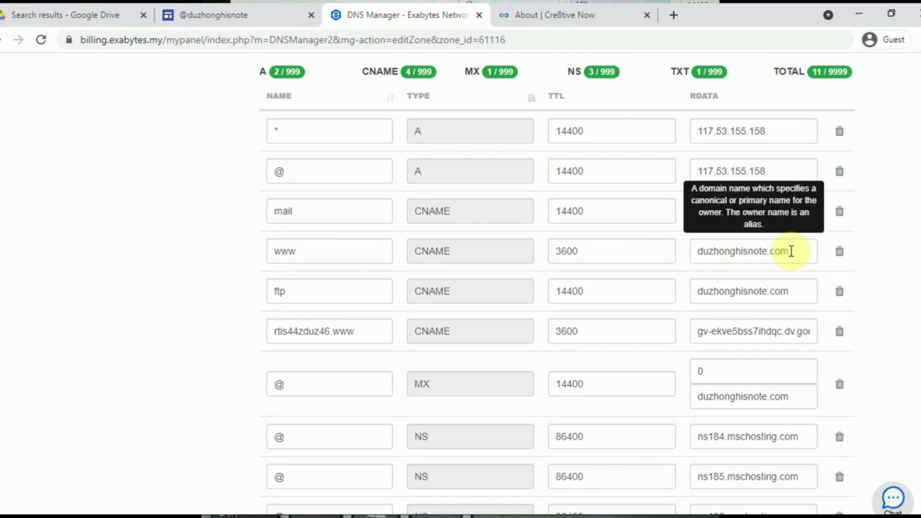
# Replace the existing www CNAME record's RDATA with ghs.googlehosted.com. and save the zone changes.
pyautogui.moveTo(791, 249); pyautogui.dragTo(480, 233)
pyautogui.hotkey('ctrl', 'v')
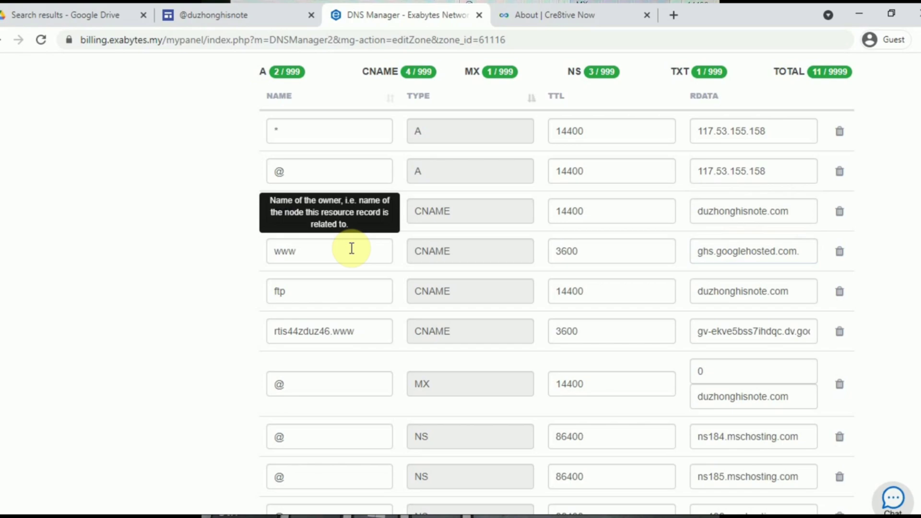
pyautogui.scroll(-5, 650, 274)
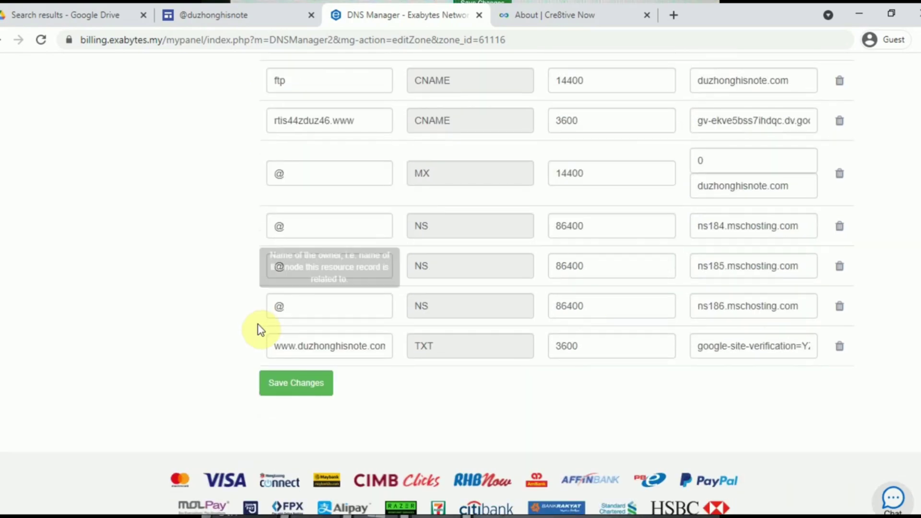
pyautogui.click(289, 387)
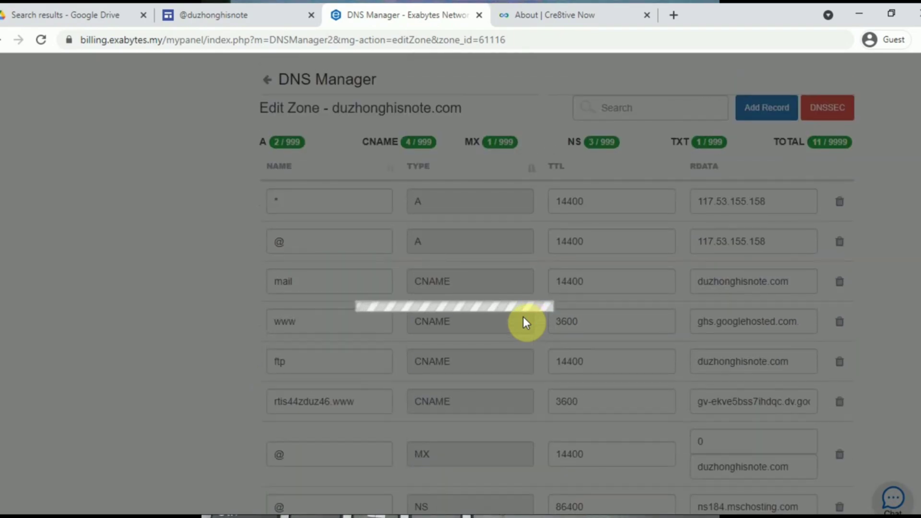
pyautogui.scroll(-2, 523, 322)
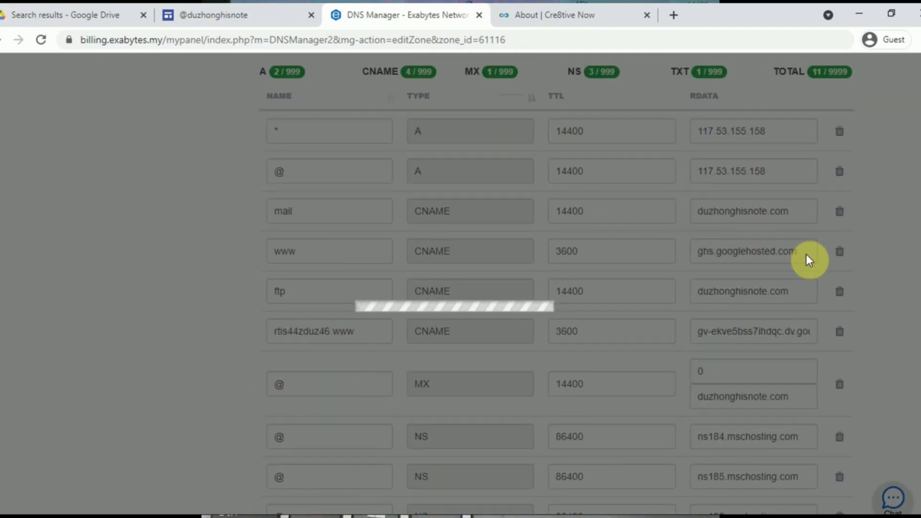
pyautogui.scroll(-4, 713, 242)
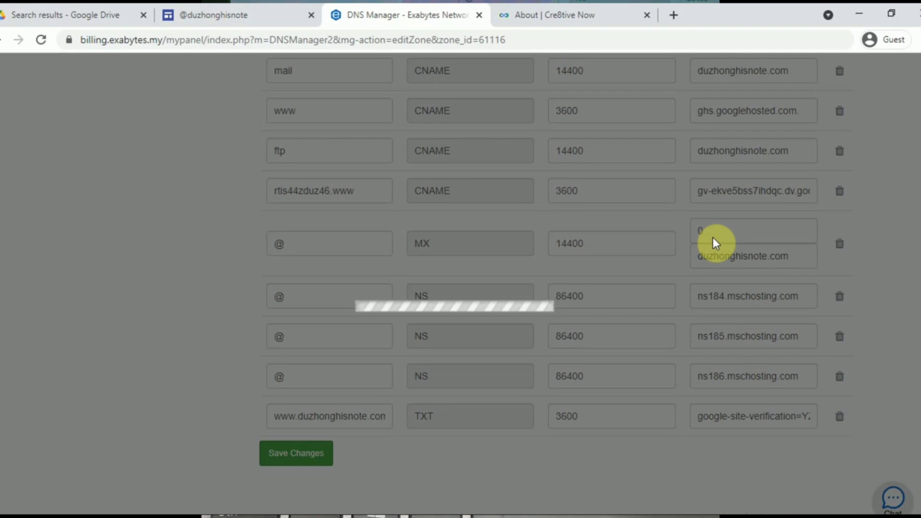
pyautogui.scroll(4, 713, 238)
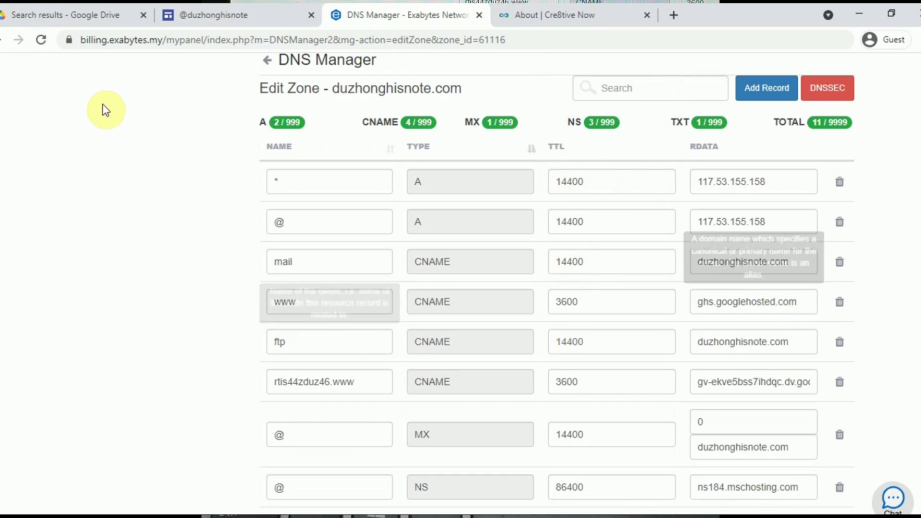
# Switch back to the Google Sites editor and finish the third-party domain registrar connection.
pyautogui.click(200, 13)
pyautogui.click(380, 10)
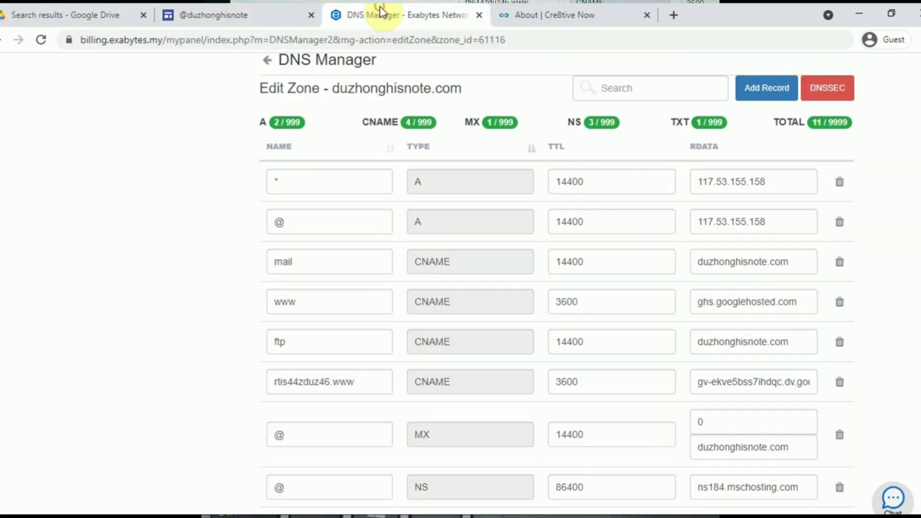
pyautogui.click(276, 12)
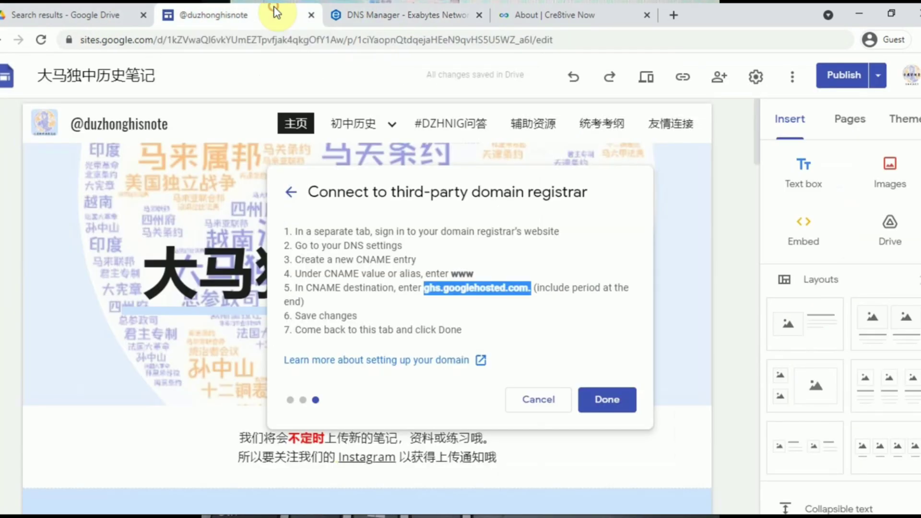
pyautogui.click(615, 397)
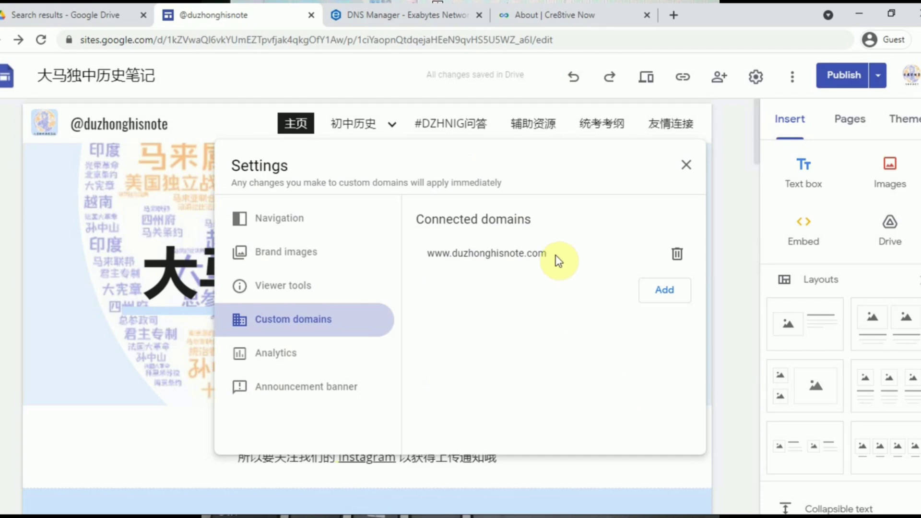
pyautogui.moveTo(549, 253); pyautogui.dragTo(428, 252)
pyautogui.hotkey('ctrl', 'c')
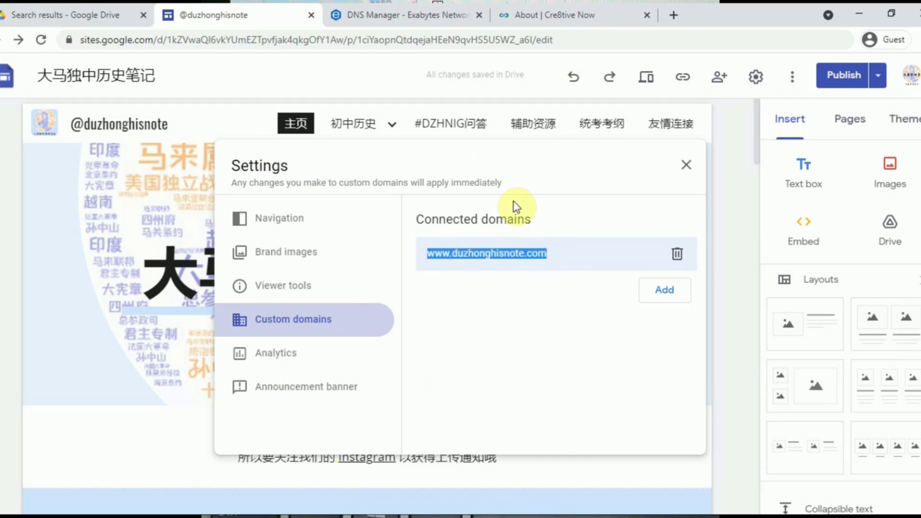
pyautogui.click(671, 14)
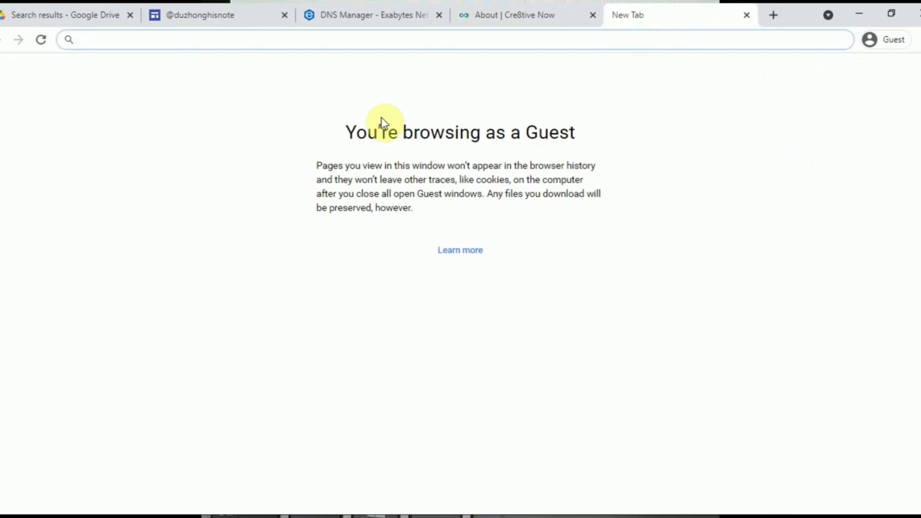
pyautogui.hotkey('ctrl', 'v')
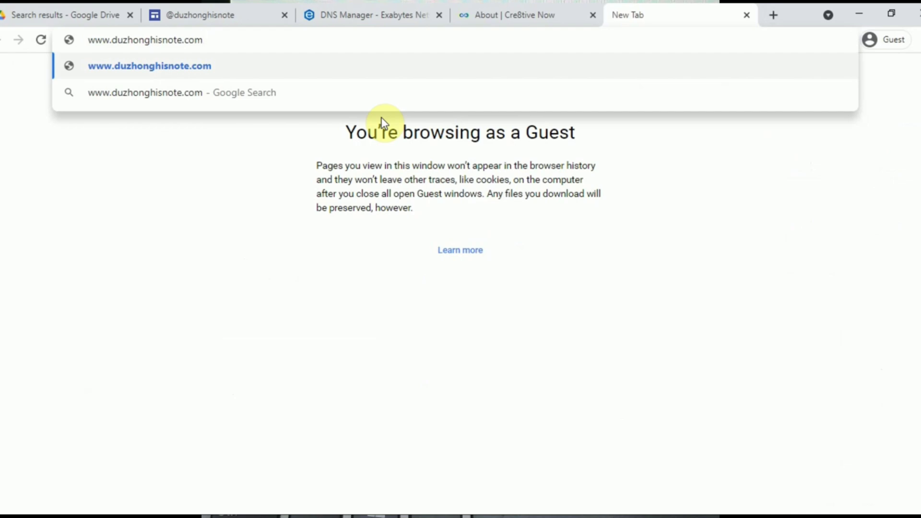
pyautogui.press('Return')
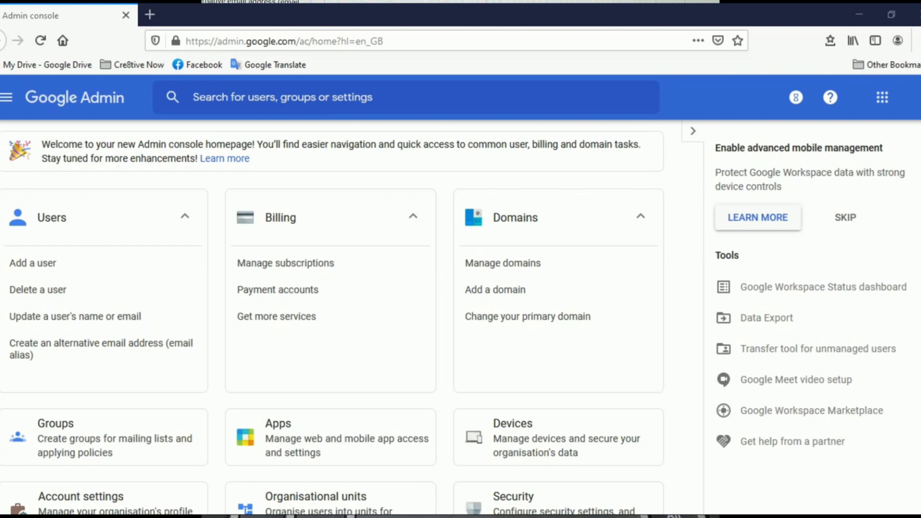
# Switch to the Firefox window and load the Google Admin console at admin.google.com.
pyautogui.click(503, 42)
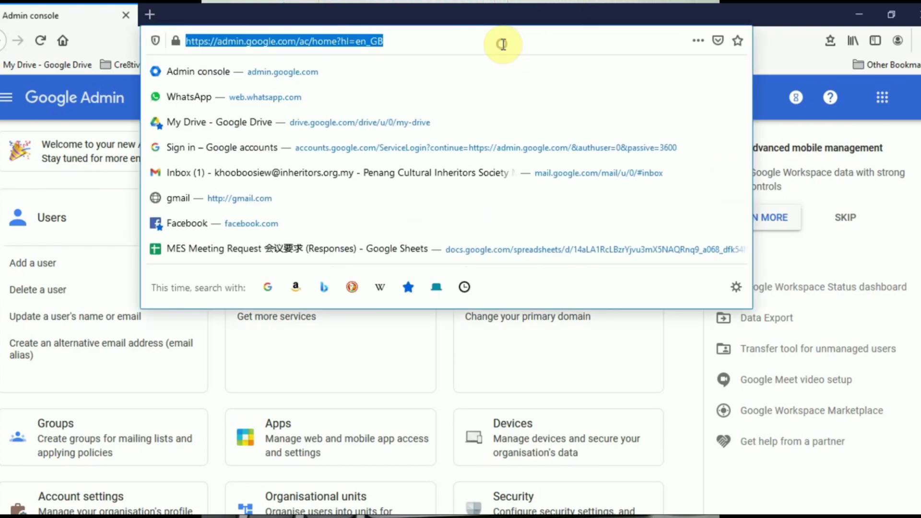
pyautogui.write('admin.google.com/')
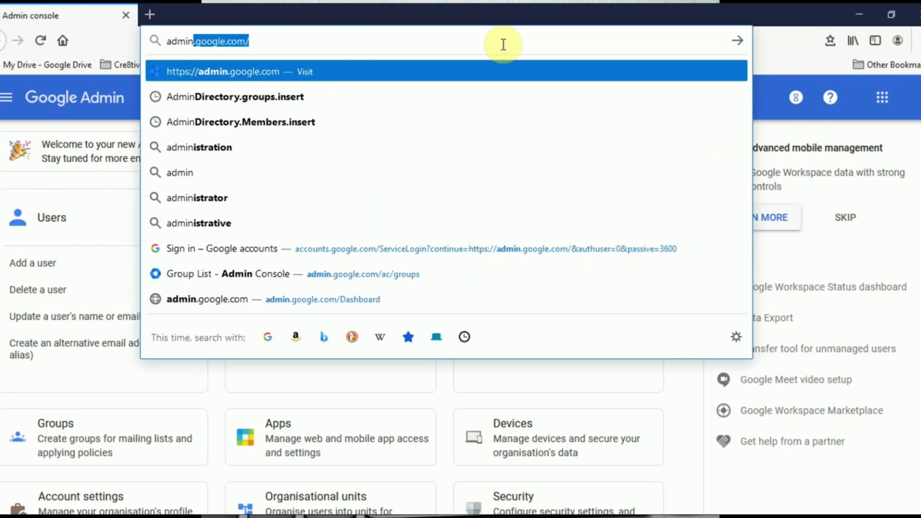
pyautogui.press('Return')
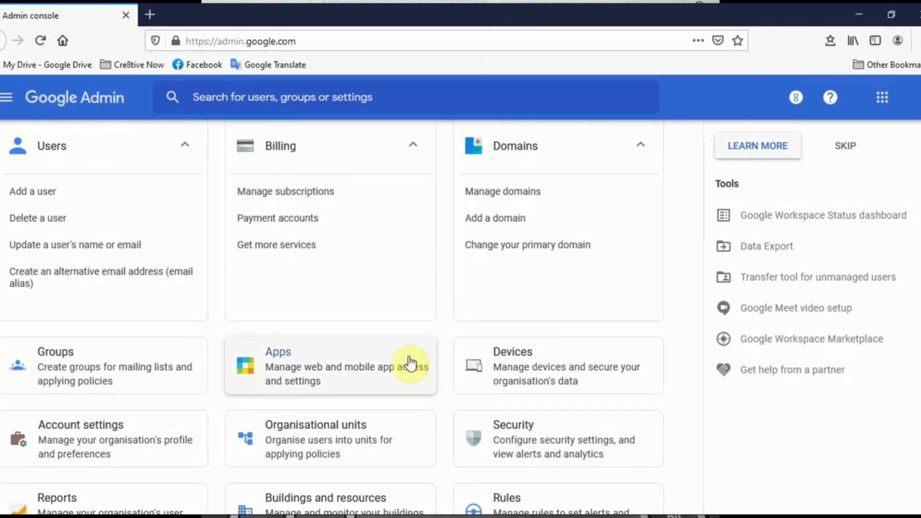
# Open the Custom URL settings of the Sites service within the Google Workspace core apps.
pyautogui.click(367, 362)
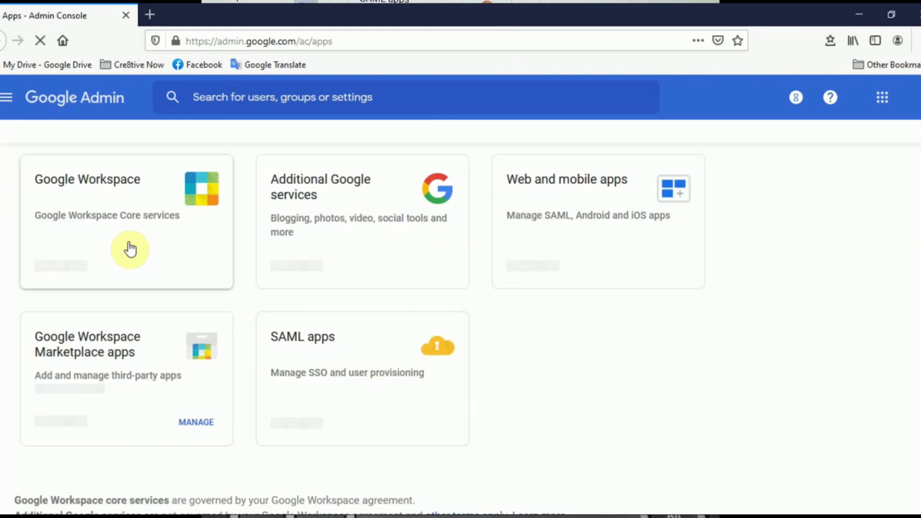
pyautogui.click(124, 211)
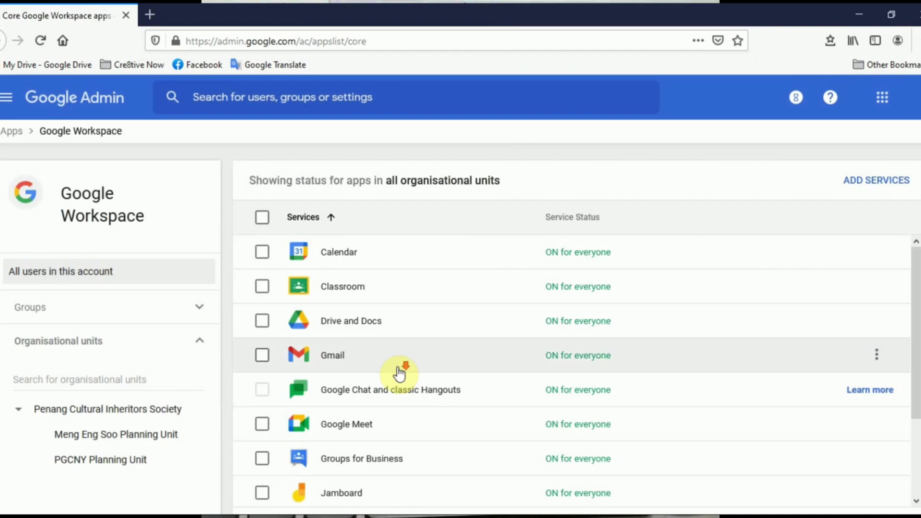
pyautogui.scroll(-3, 398, 379)
pyautogui.click(376, 454)
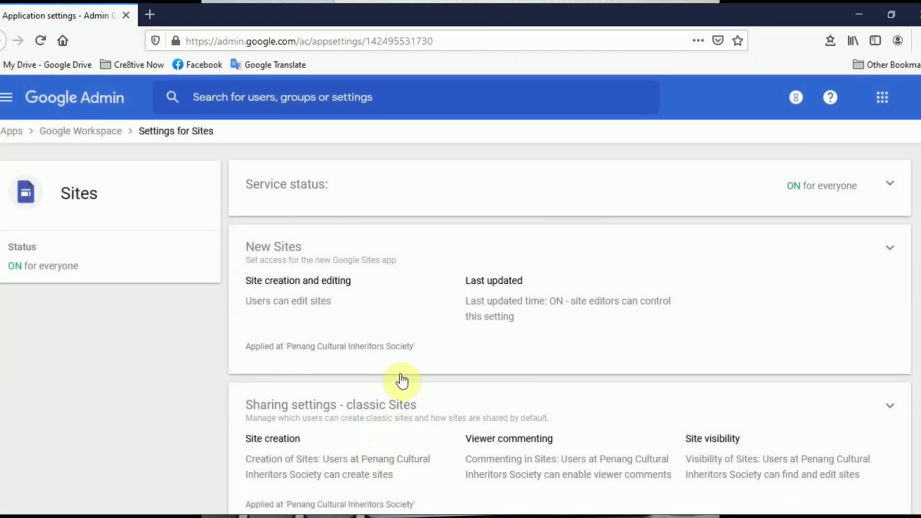
pyautogui.scroll(-2, 501, 322)
pyautogui.scroll(-6, 503, 324)
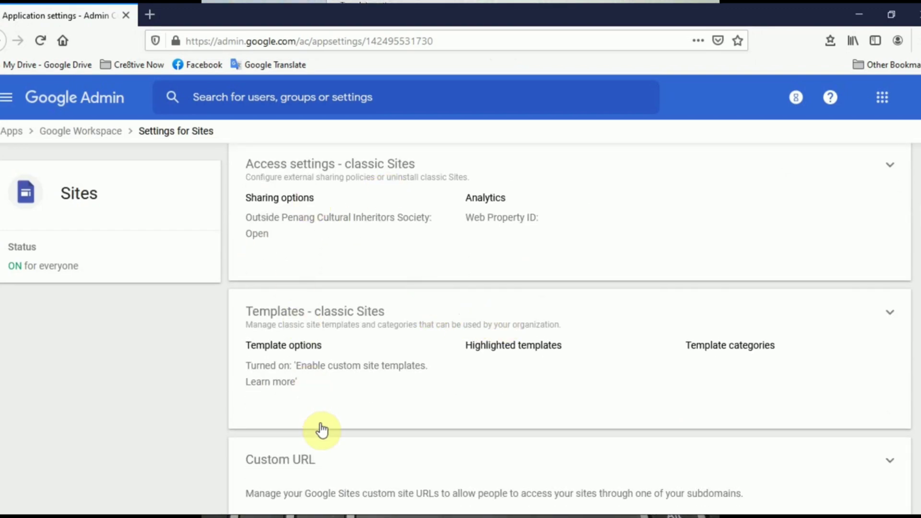
pyautogui.click(314, 463)
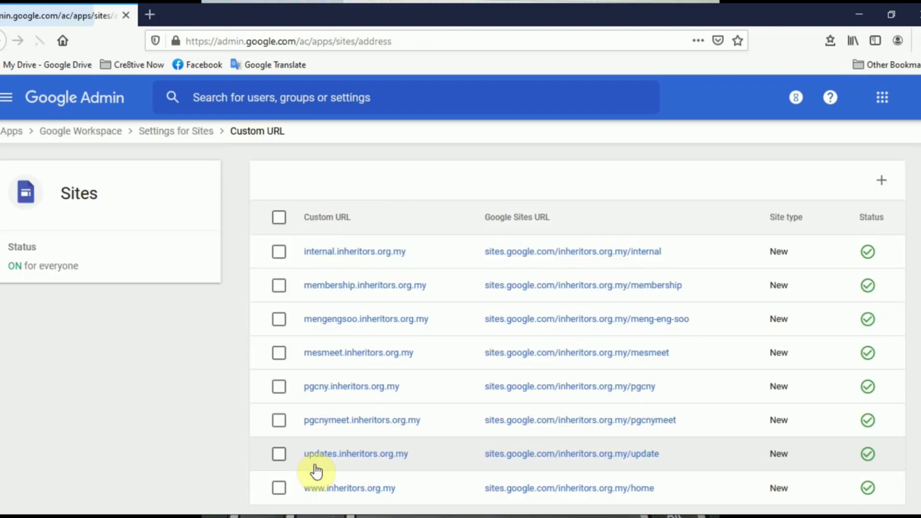
# Start adding a custom URL with New Sites as the site type and proceed to the Google Sites URL entry.
pyautogui.click(886, 181)
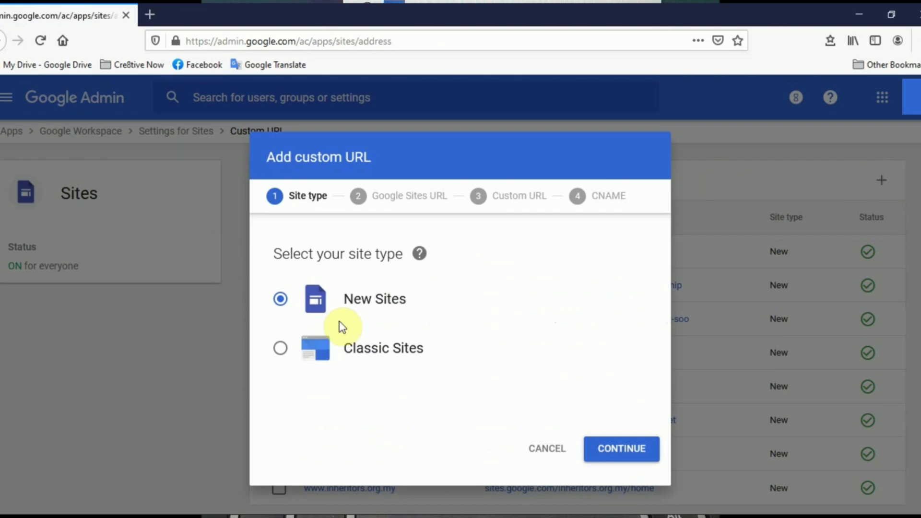
pyautogui.click(629, 451)
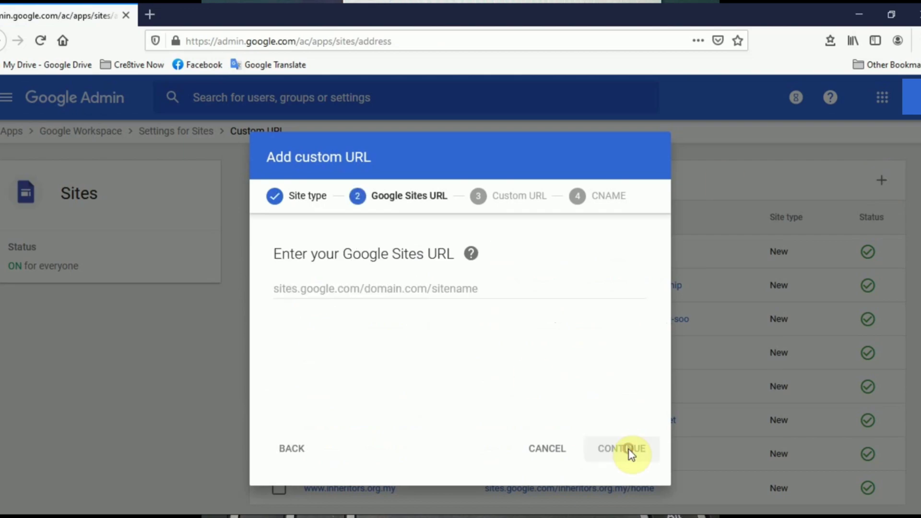
pyautogui.click(384, 292)
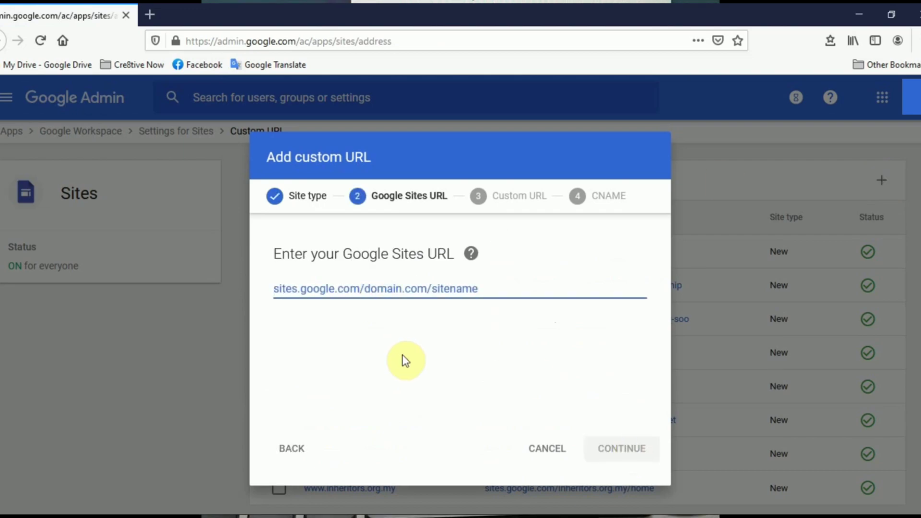